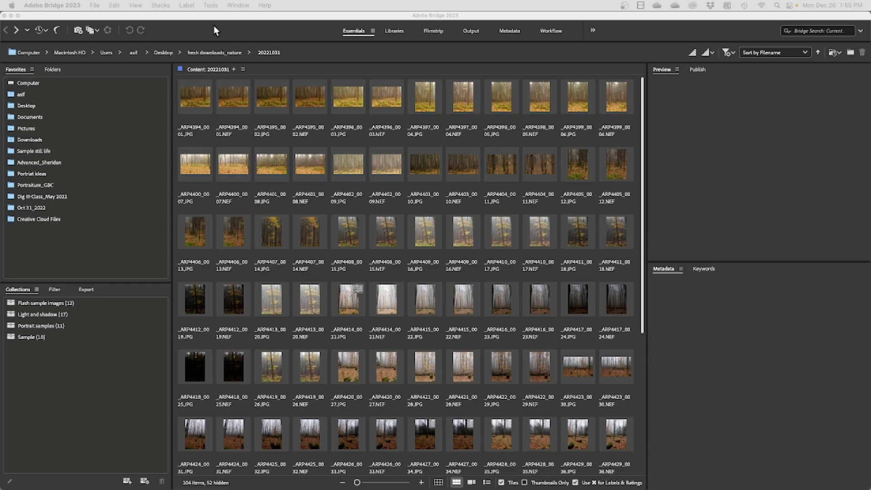
# Use Window > Workspace > Reset to Saved Layout, leaving the Essentials workspace unchanged.
pyautogui.click(249, 14)
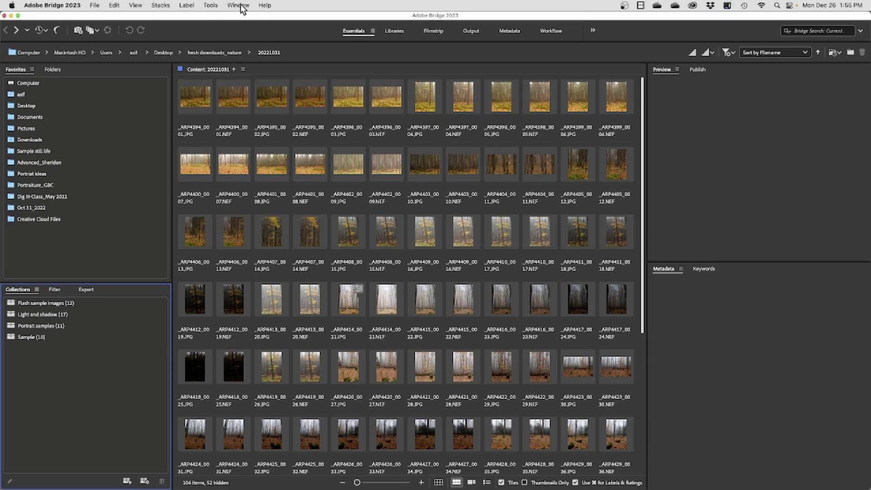
pyautogui.click(238, 6)
pyautogui.moveTo(242, 22)
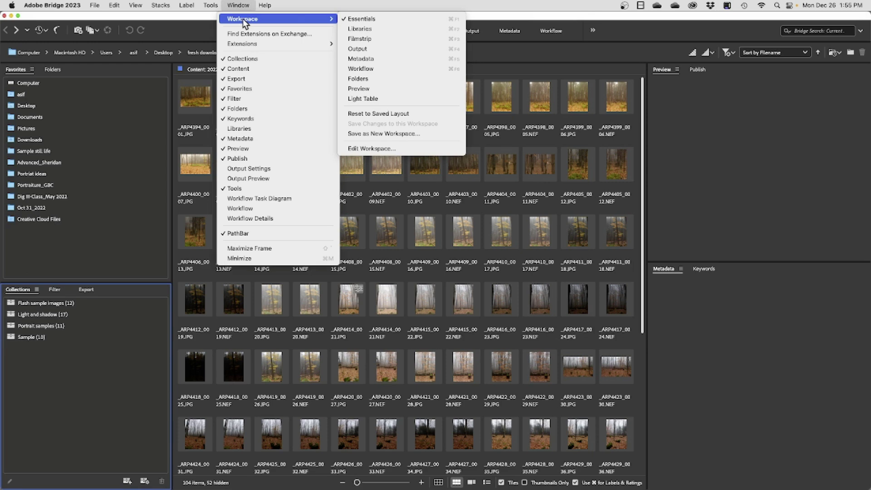
pyautogui.click(379, 113)
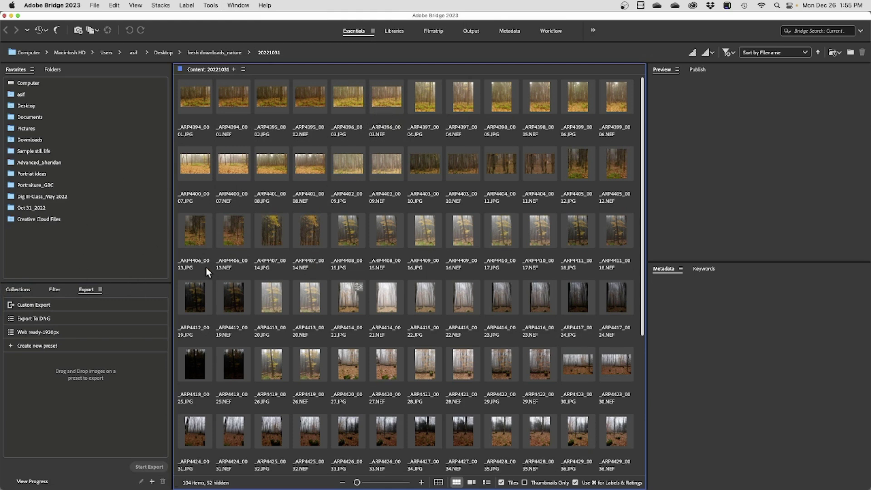
pyautogui.click(372, 32)
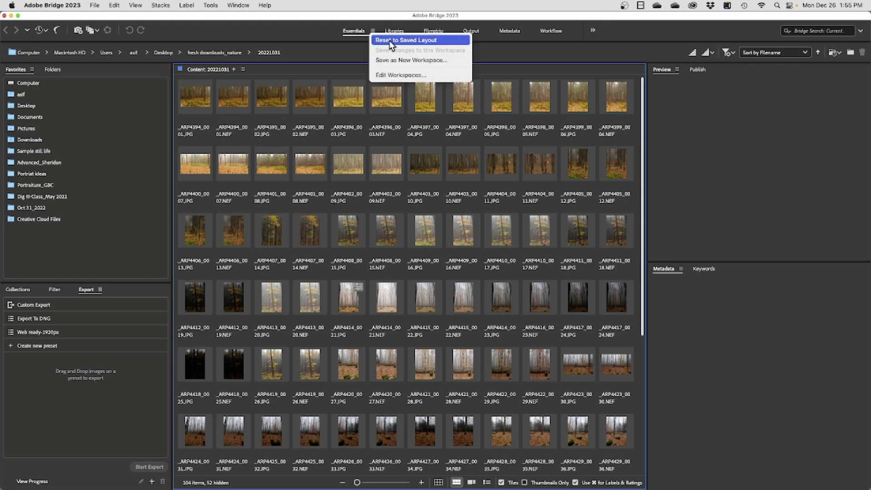
pyautogui.click(293, 34)
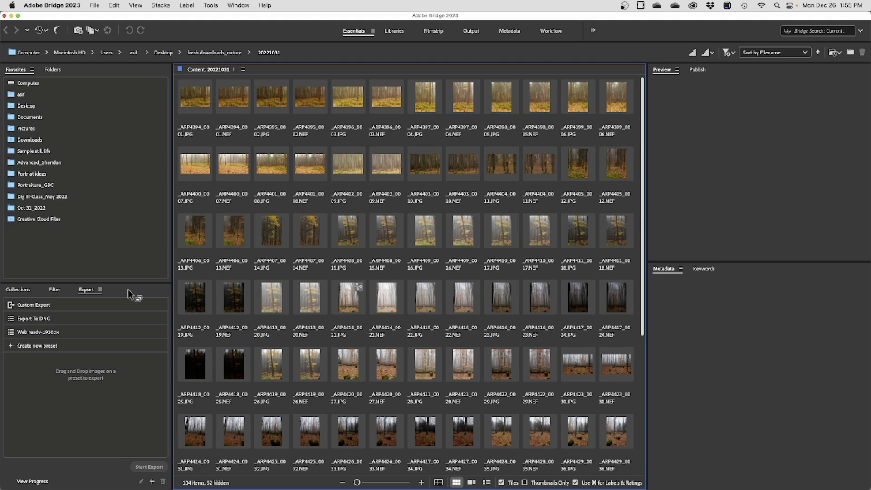
# Set the File Type filter to Camera Raw image so the folder shows 52 NEFs.
pyautogui.click(54, 288)
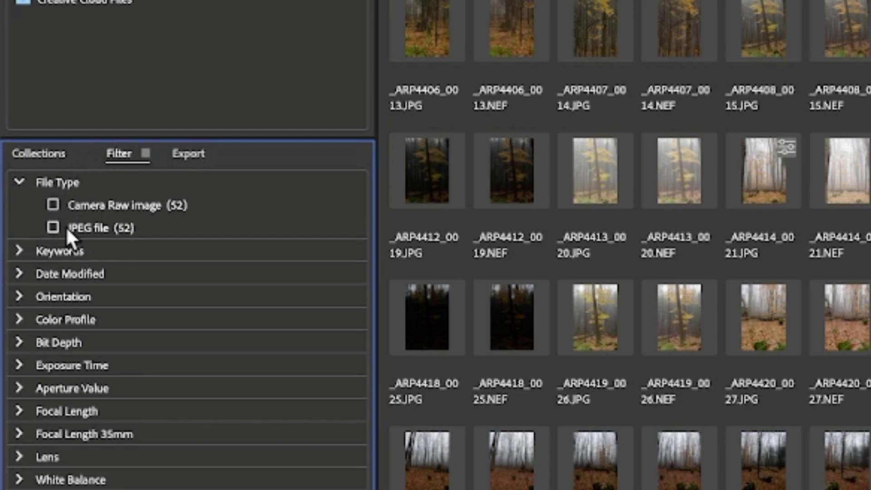
pyautogui.click(53, 205)
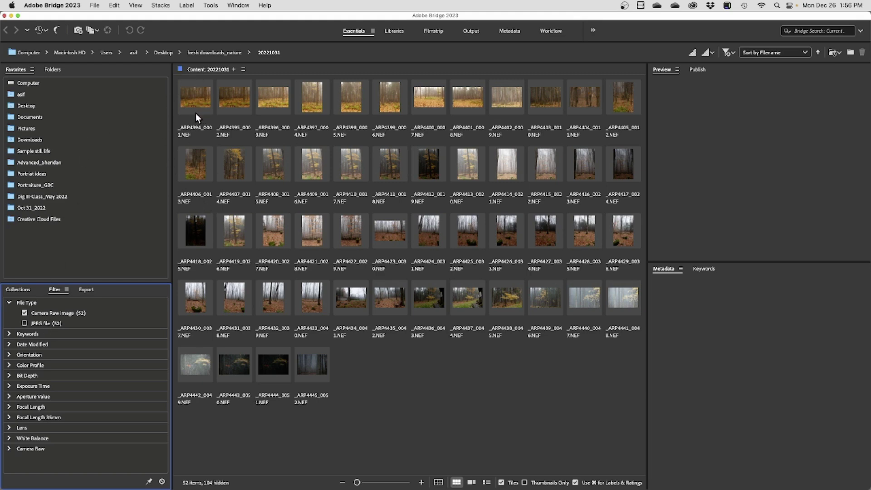
# Multi-select _ARP4395_0002, _ARP4397_0004, _ARP4416_0023, _ARP4422_0029 and _ARP4445_0052 NEFs for preview.
pyautogui.click(228, 98)
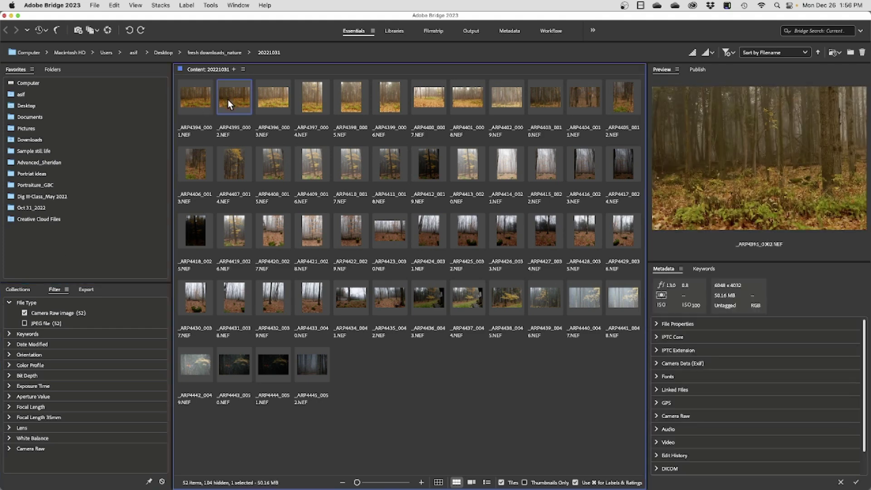
pyautogui.keyDown('super'); pyautogui.click(315, 101); pyautogui.keyUp('super')
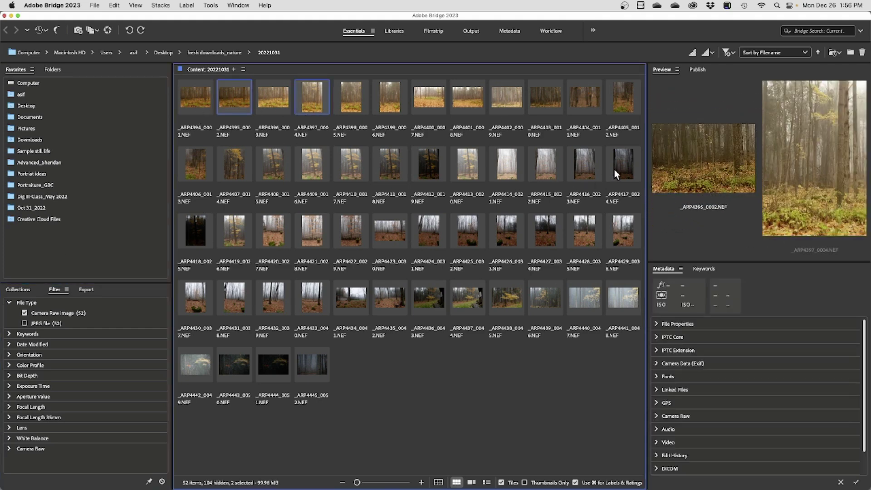
pyautogui.keyDown('super'); pyautogui.click(582, 169); pyautogui.keyUp('super')
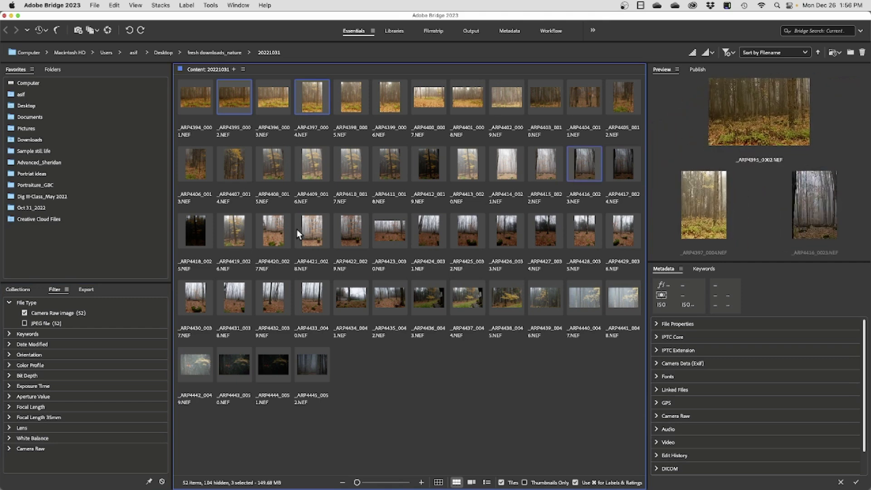
pyautogui.keyDown('super'); pyautogui.click(346, 233); pyautogui.keyUp('super')
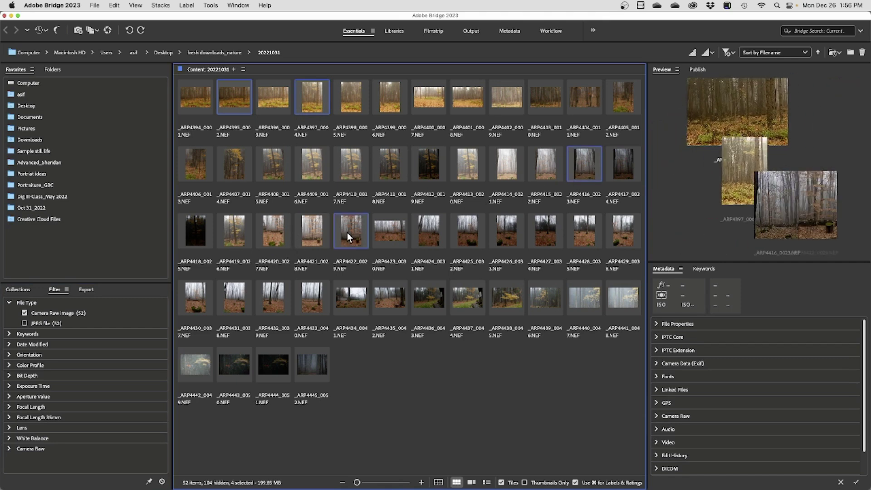
pyautogui.keyDown('super'); pyautogui.click(316, 364); pyautogui.keyUp('super')
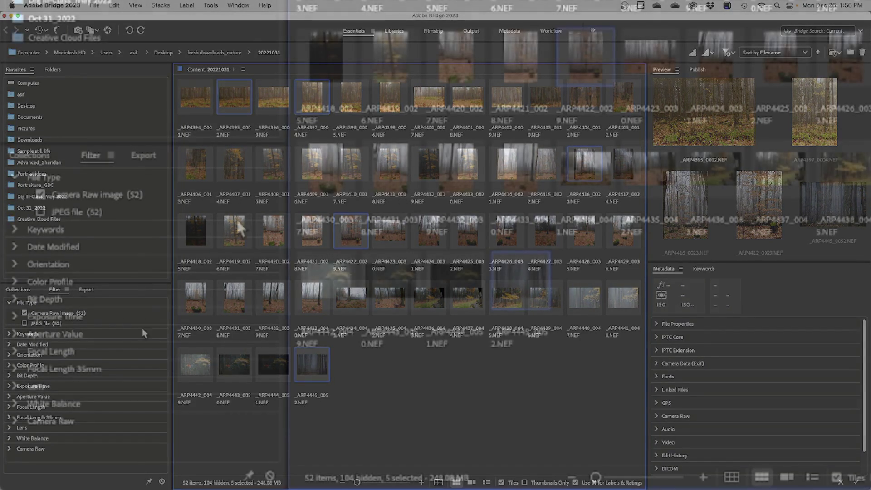
# Create a collection named 'test demo' that includes the five selected NEF images.
pyautogui.click(28, 155)
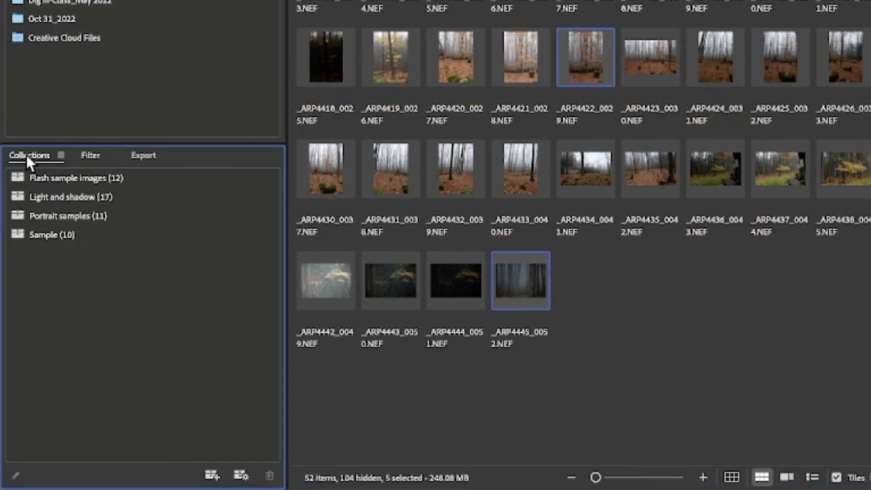
pyautogui.click(212, 476)
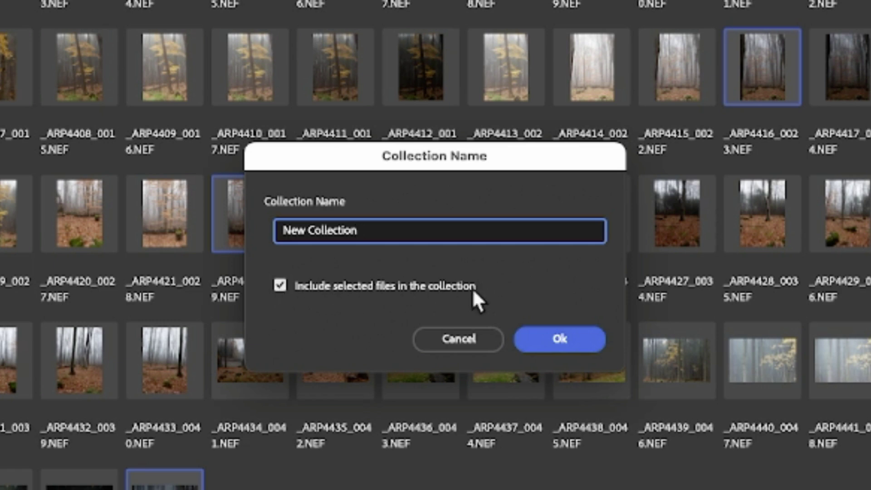
pyautogui.moveTo(383, 228); pyautogui.dragTo(172, 230)
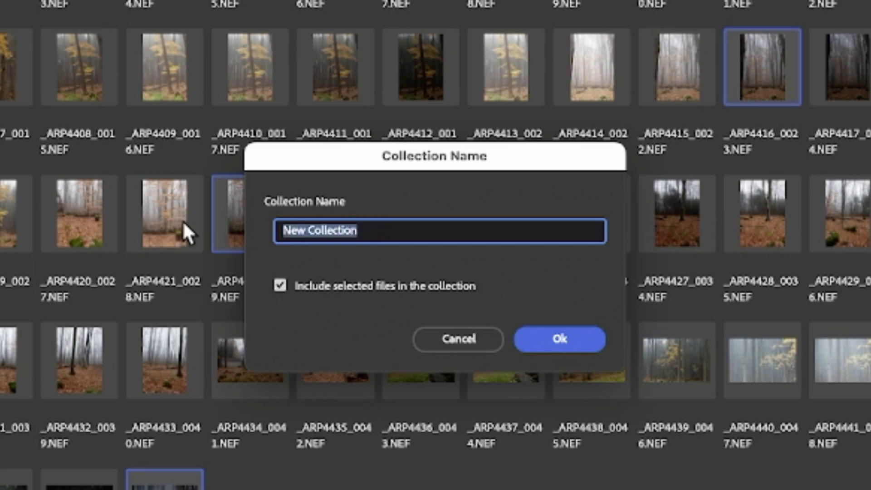
pyautogui.write('test de')
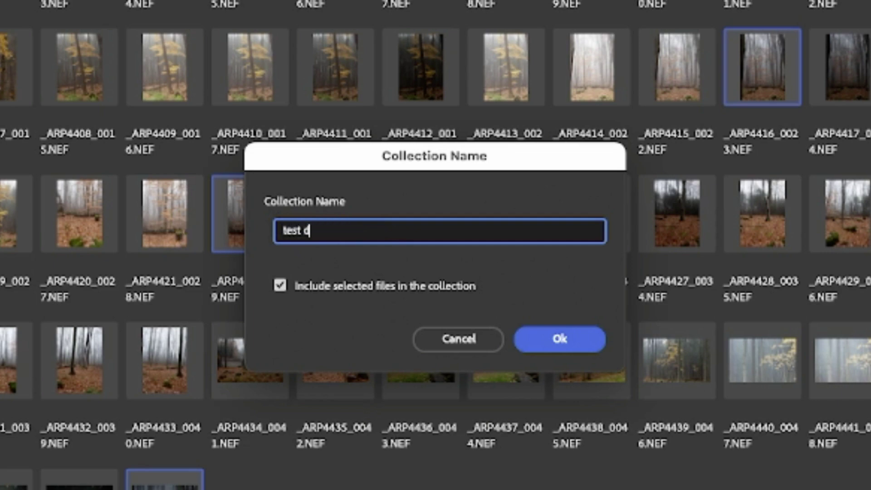
pyautogui.write('mo')
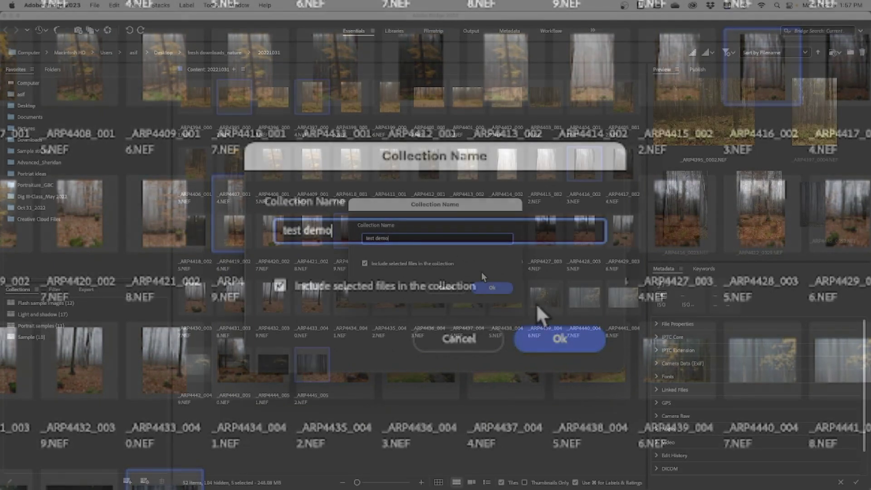
pyautogui.click(492, 288)
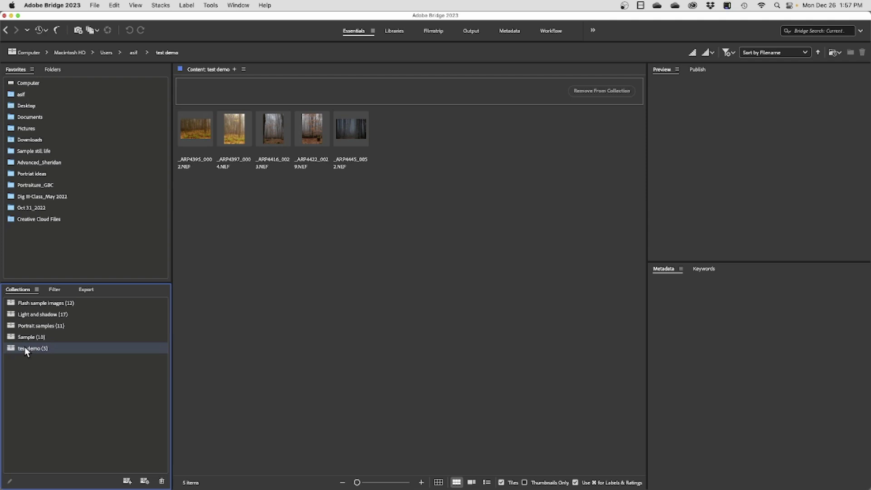
# Go back to 20221031, re-filter to Camera Raw images, and show the Collections panel.
pyautogui.click(7, 31)
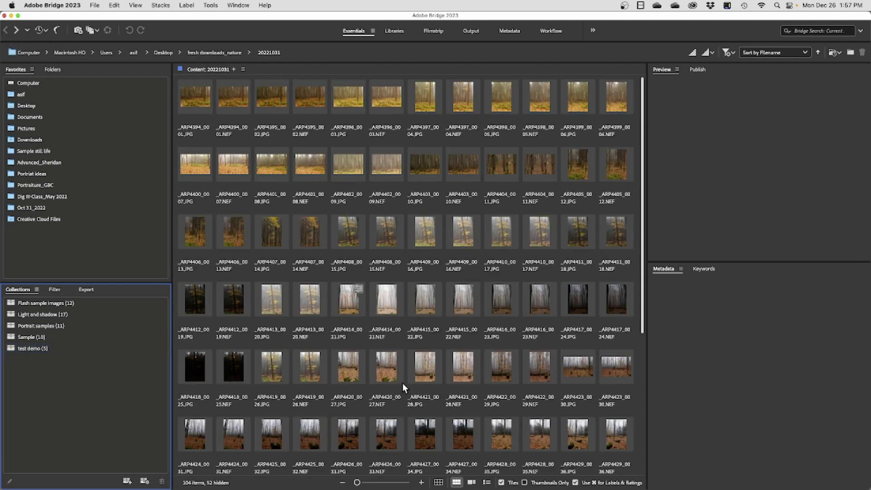
pyautogui.click(54, 290)
pyautogui.click(25, 313)
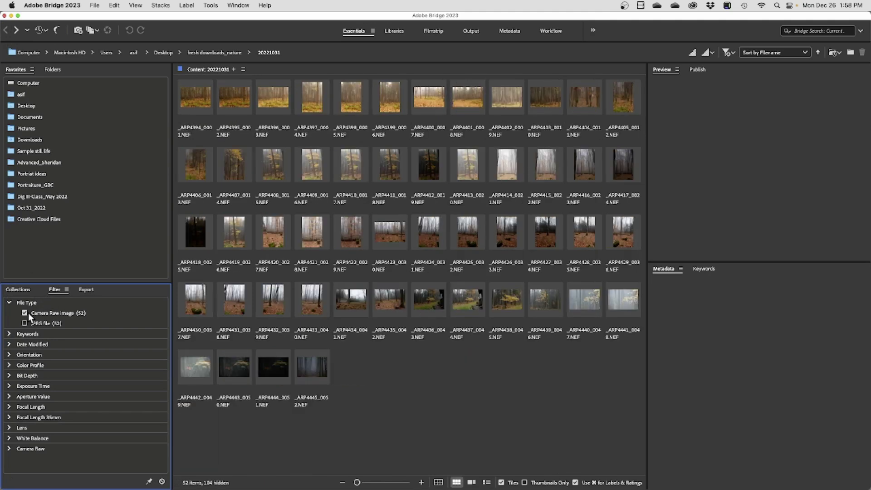
pyautogui.click(20, 289)
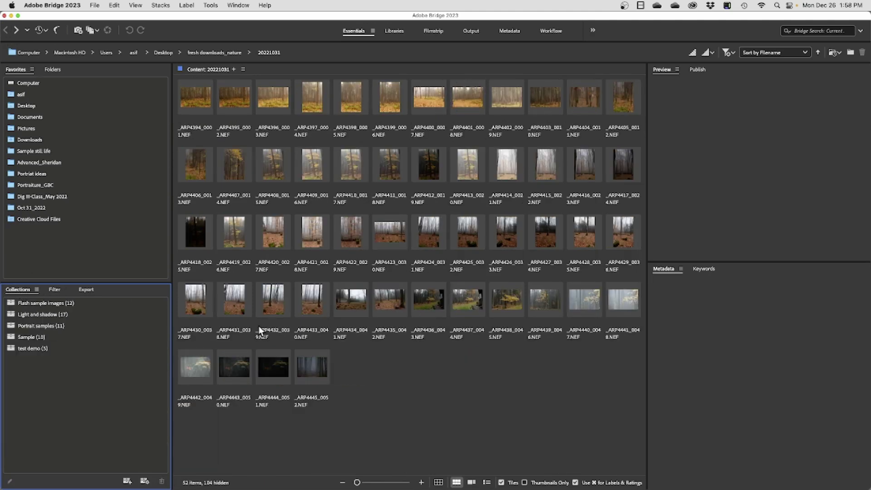
# Drag _ARP4435_0042.NEF into 'test demo' and open the six-item collection.
pyautogui.click(391, 299)
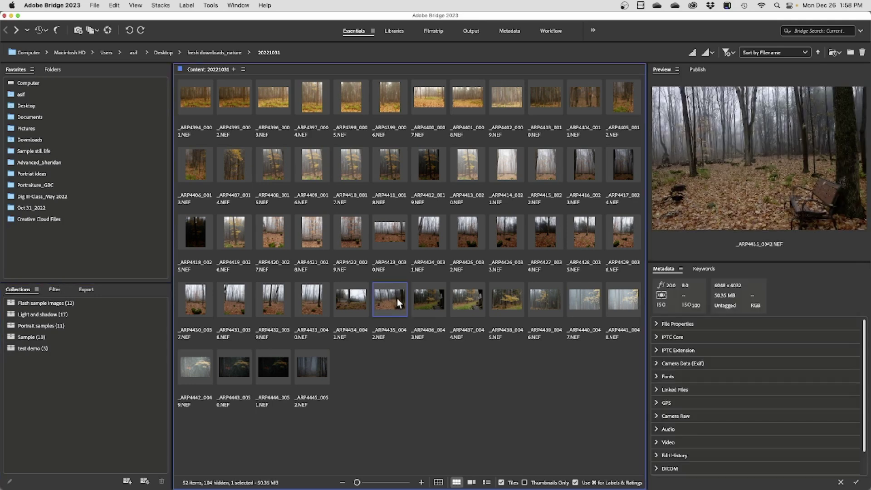
pyautogui.moveTo(391, 295); pyautogui.dragTo(45, 346)
pyautogui.click(37, 347)
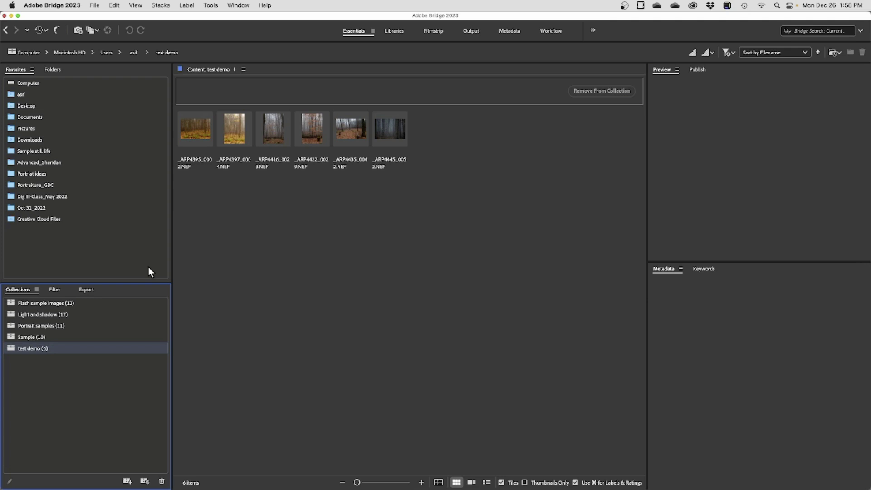
# Navigate the folder tree to the Landscape folder under Photos.
pyautogui.click(52, 70)
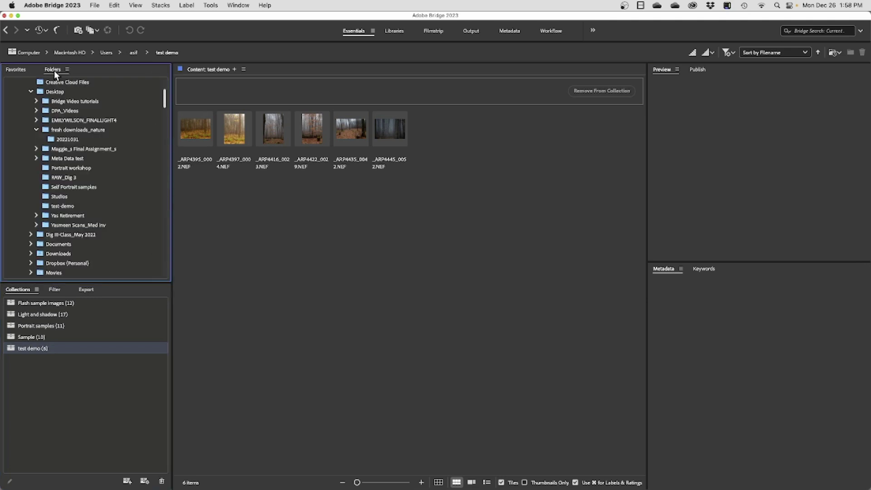
pyautogui.scroll(4, 105, 164)
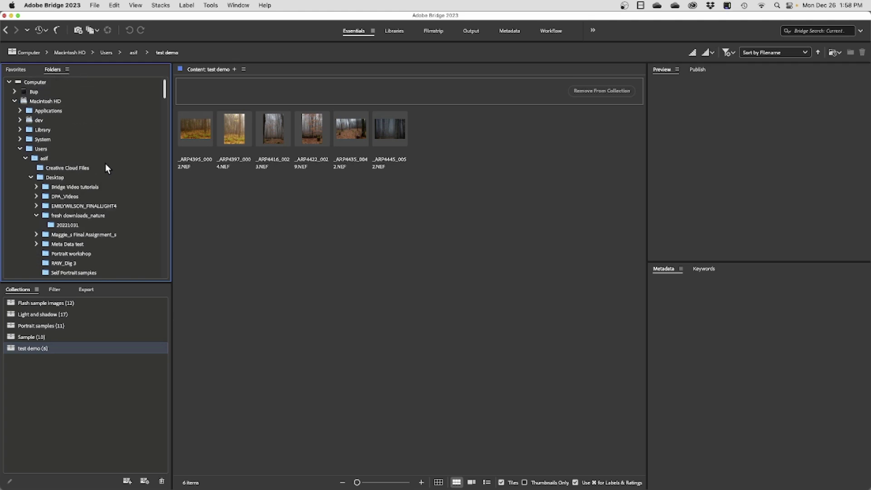
pyautogui.click(20, 149)
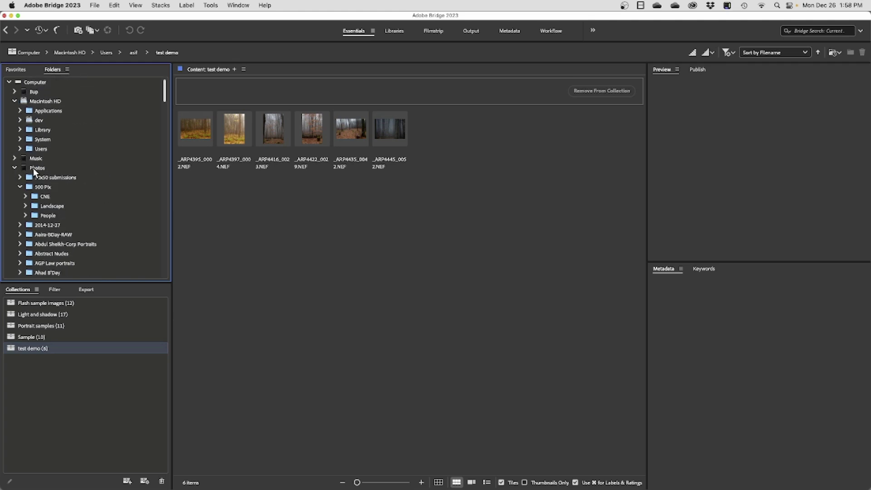
pyautogui.click(37, 205)
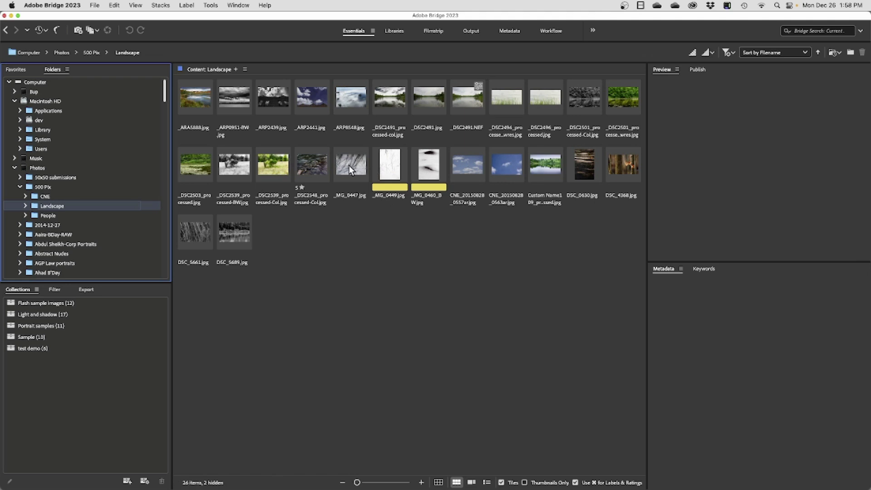
# Add _DSC2491_processed-col, DSC_4368, DSC_0630, DSC_5689 and DSC_5661 to 'test demo', then open it.
pyautogui.click(393, 98)
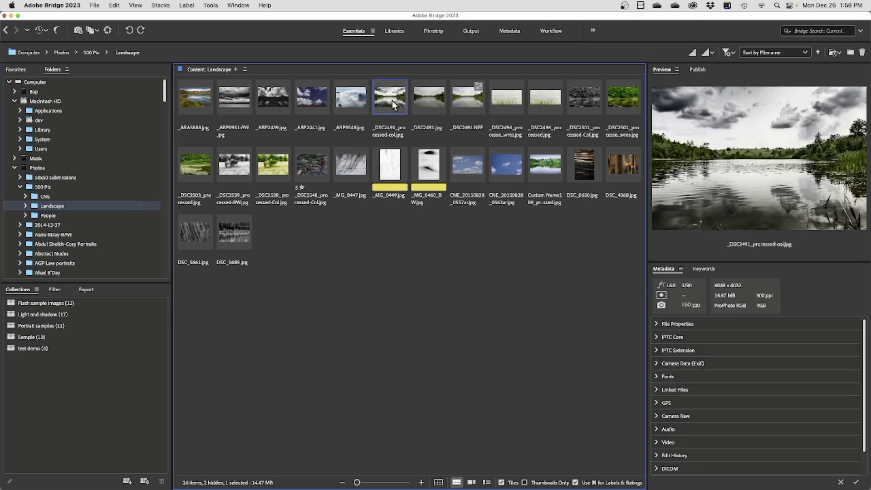
pyautogui.keyDown('super'); pyautogui.click(618, 165); pyautogui.keyUp('super')
pyautogui.keyDown('super'); pyautogui.click(580, 164); pyautogui.keyUp('super')
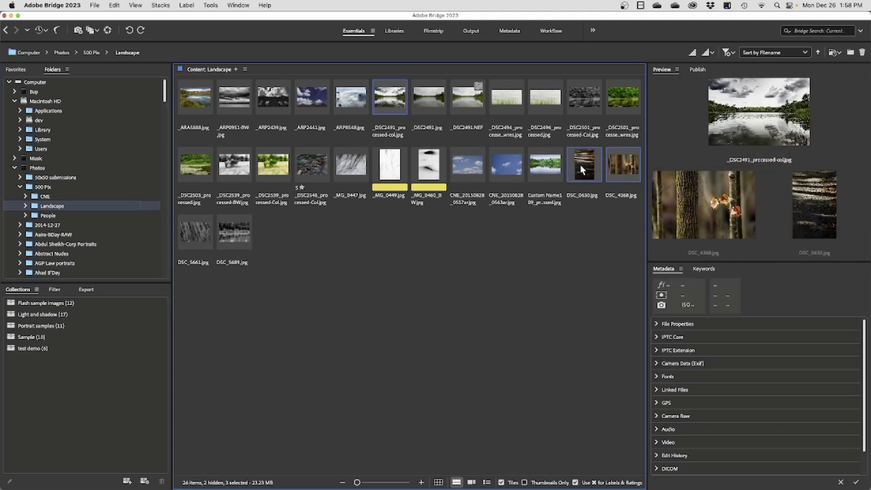
pyautogui.keyDown('super'); pyautogui.click(237, 229); pyautogui.keyUp('super')
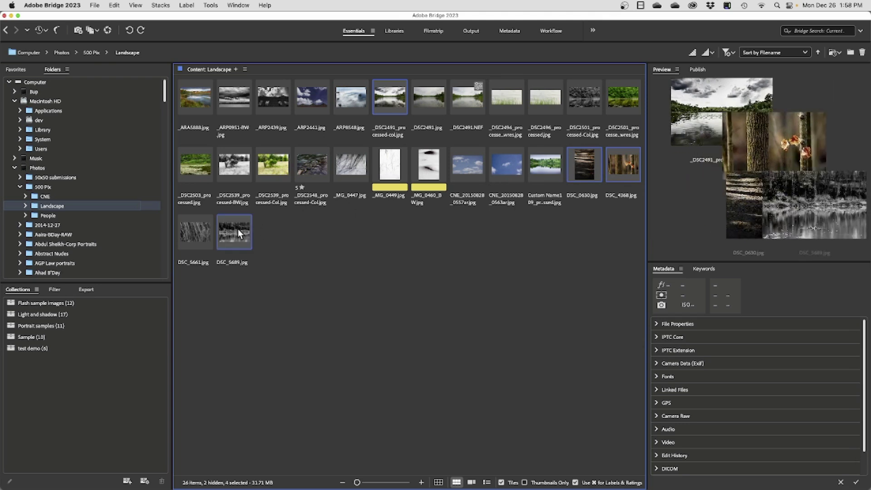
pyautogui.keyDown('super'); pyautogui.click(200, 232); pyautogui.keyUp('super')
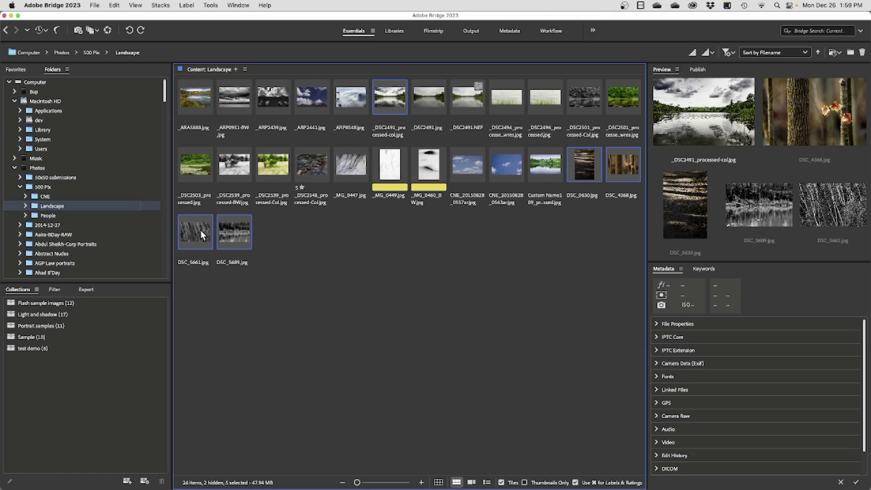
pyautogui.moveTo(201, 230); pyautogui.dragTo(86, 350)
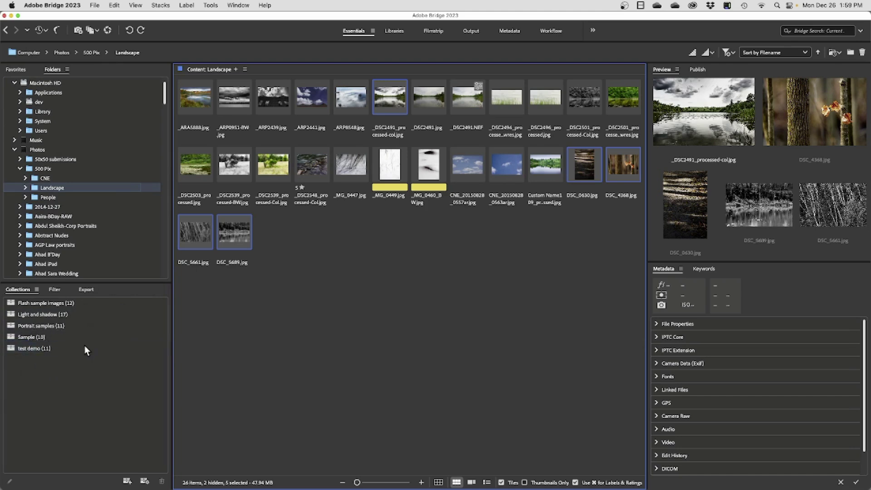
pyautogui.click(29, 348)
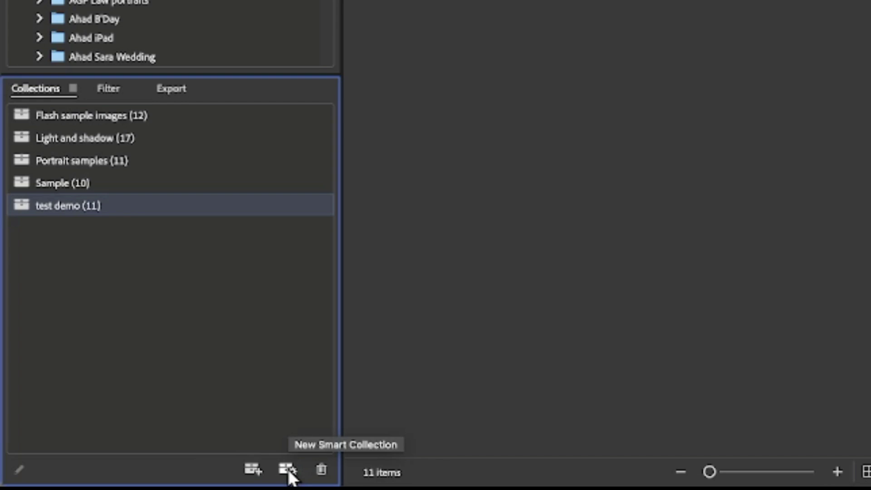
# Start a new smart collection named 'test demo smart collection'.
pyautogui.click(289, 469)
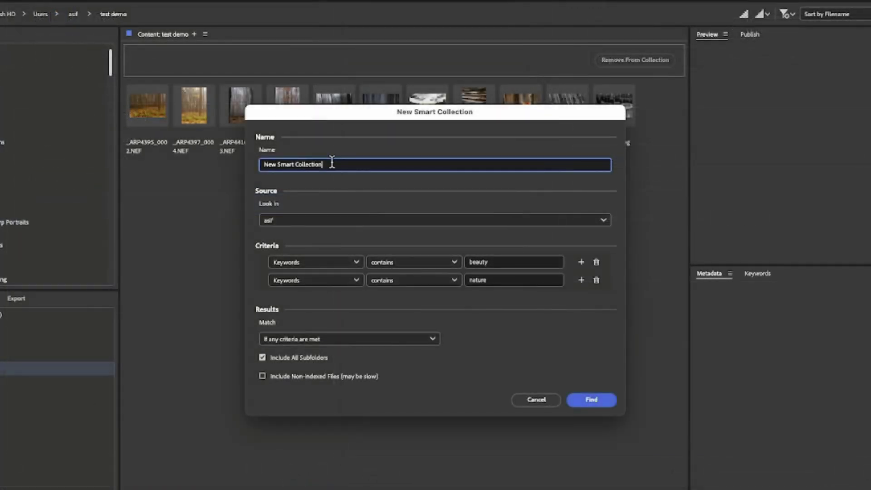
pyautogui.moveTo(331, 165); pyautogui.dragTo(238, 163)
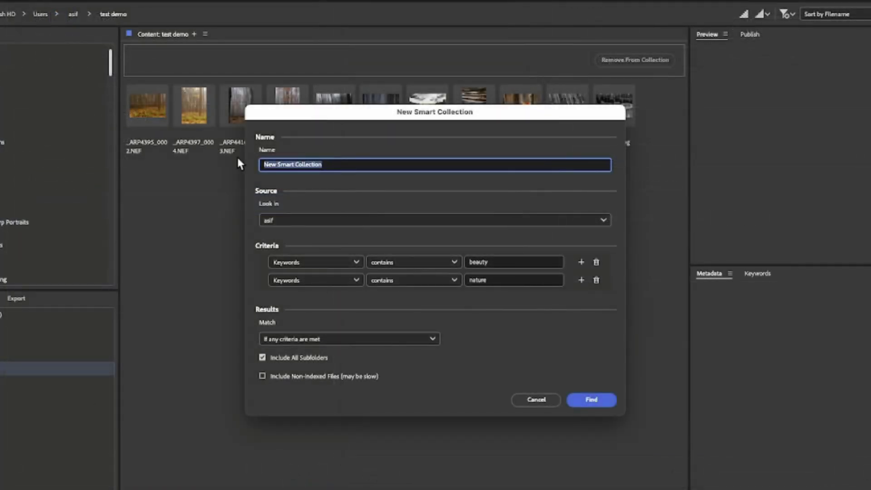
pyautogui.write('test dem')
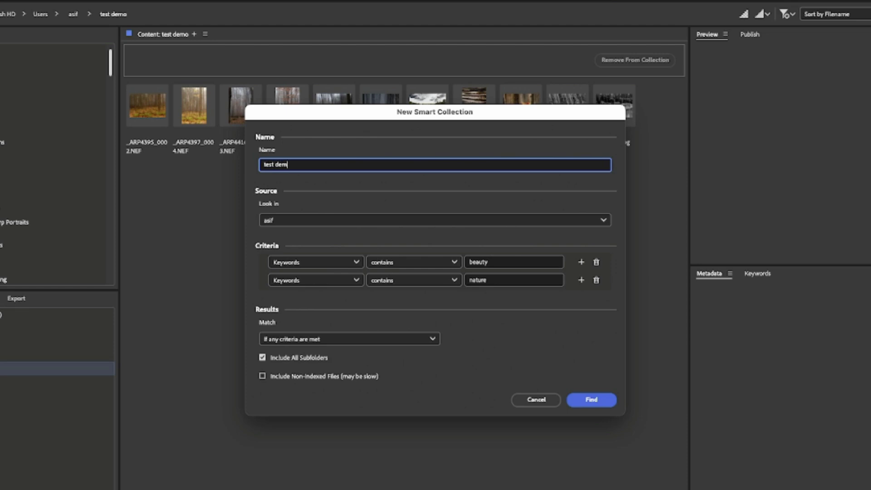
pyautogui.write('o smart collection')
# Set the smart collection's Look in folder to Photos on the DroboSN drive.
pyautogui.click(407, 222)
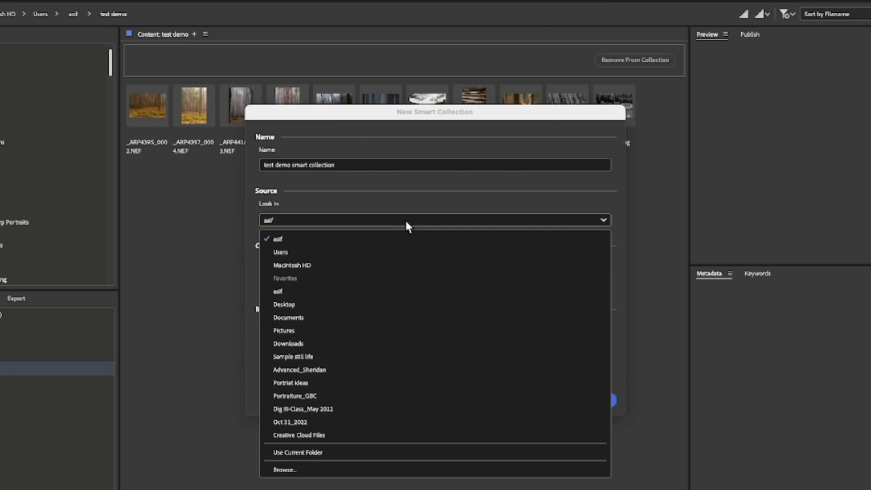
pyautogui.click(290, 470)
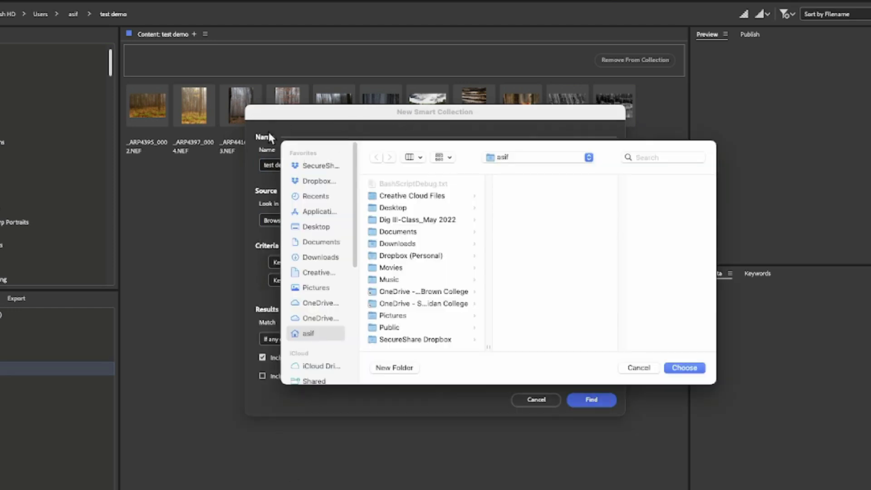
pyautogui.moveTo(356, 171); pyautogui.dragTo(350, 233)
pyautogui.click(306, 320)
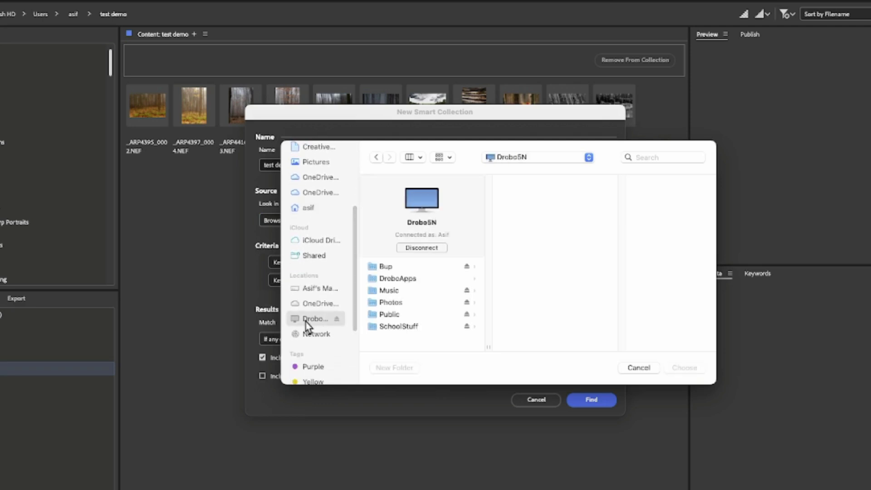
pyautogui.click(382, 302)
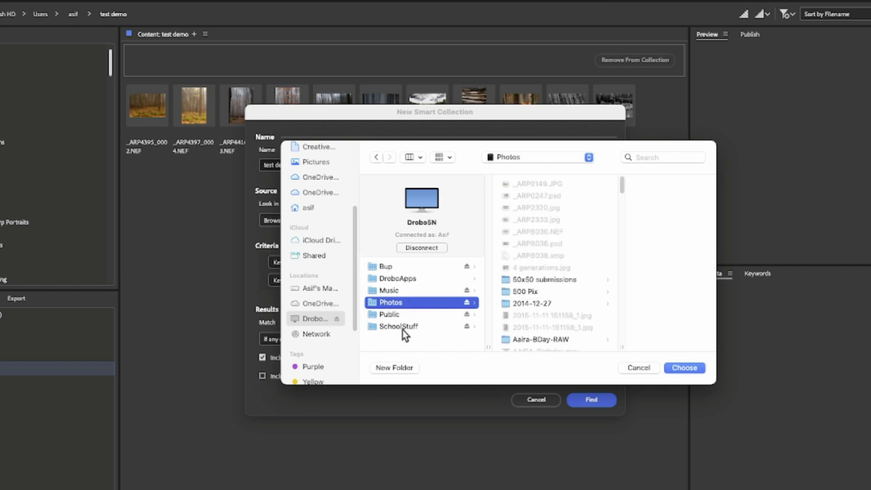
pyautogui.click(684, 368)
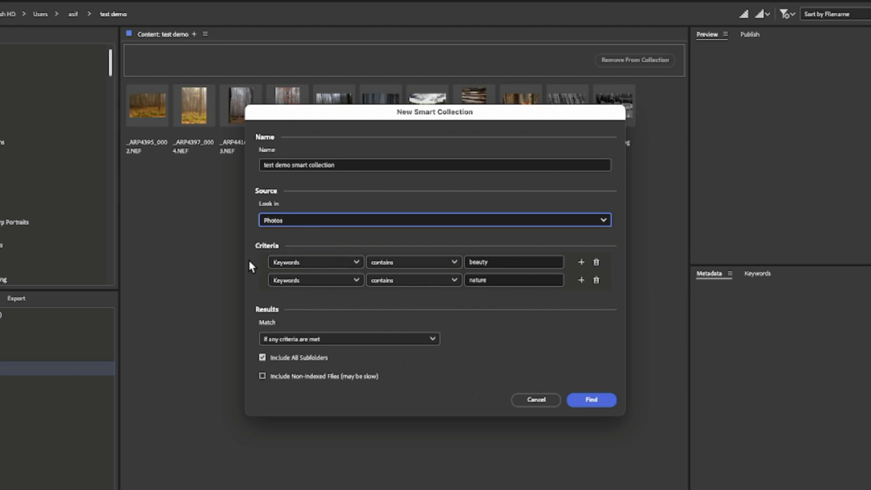
# Keep Keywords for the beauty rule and delete the extra Filename and nature rules.
pyautogui.click(356, 262)
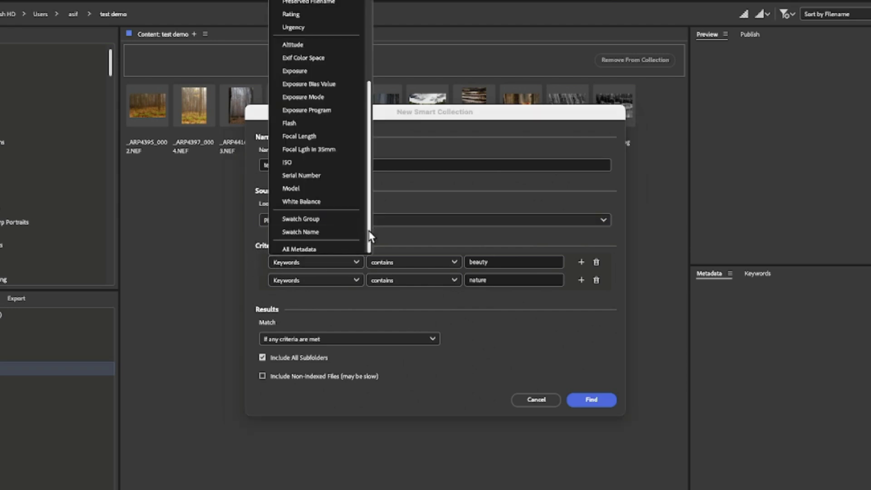
pyautogui.moveTo(368, 230); pyautogui.dragTo(377, 67)
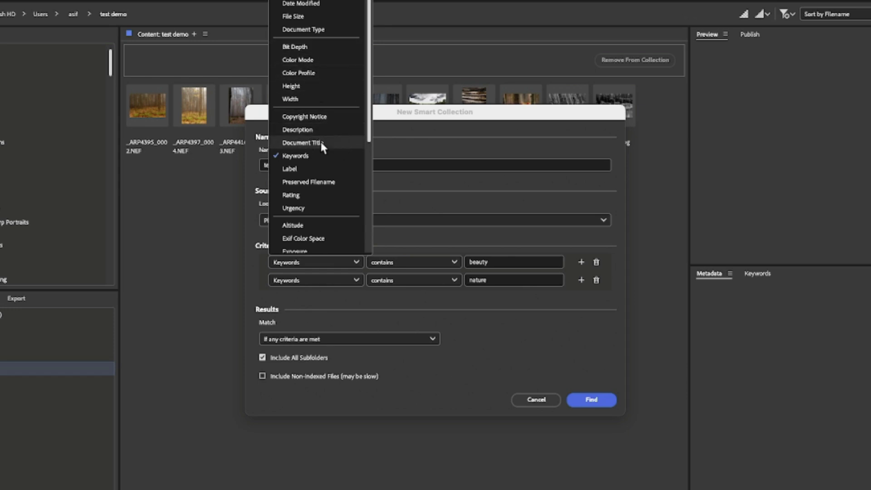
pyautogui.click(292, 156)
pyautogui.click(503, 262)
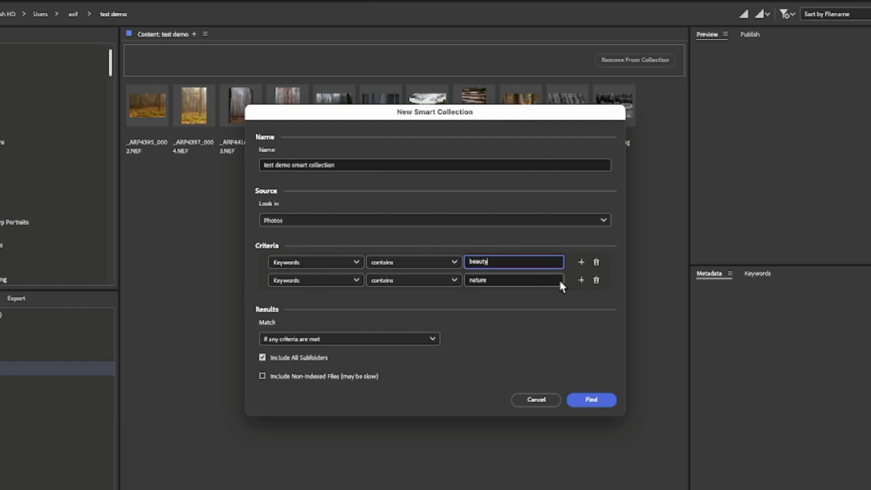
pyautogui.click(581, 280)
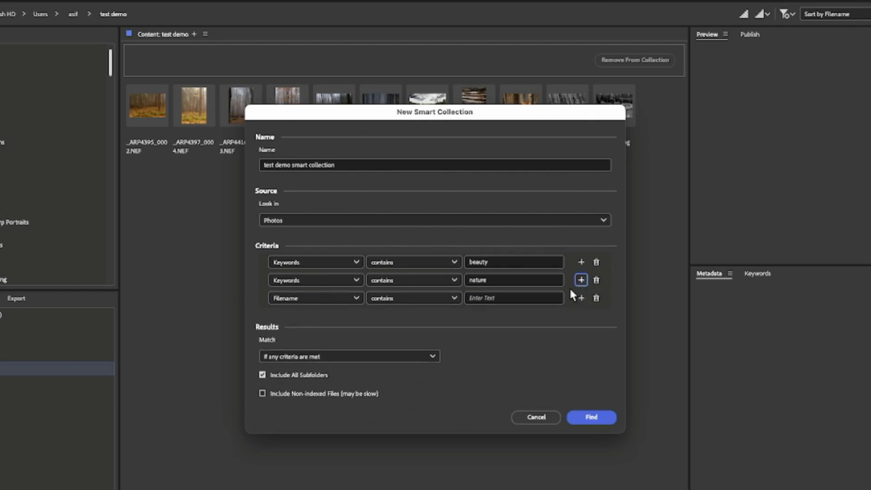
pyautogui.click(596, 298)
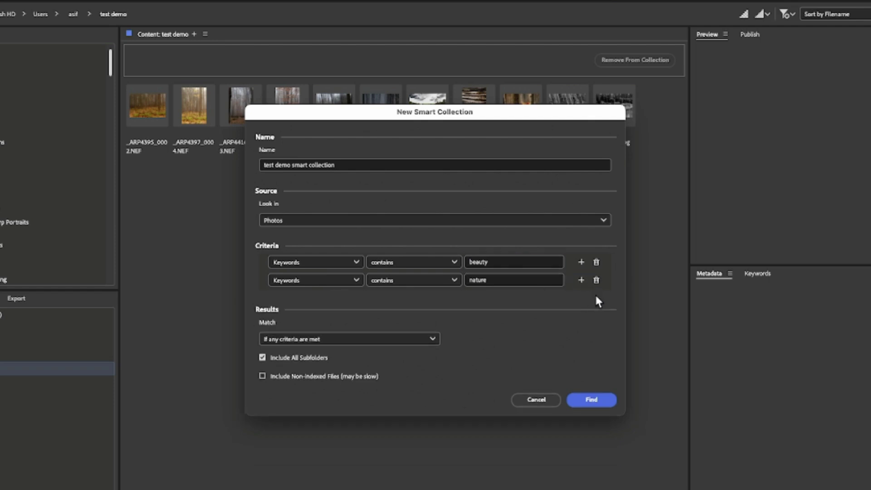
pyautogui.click(596, 280)
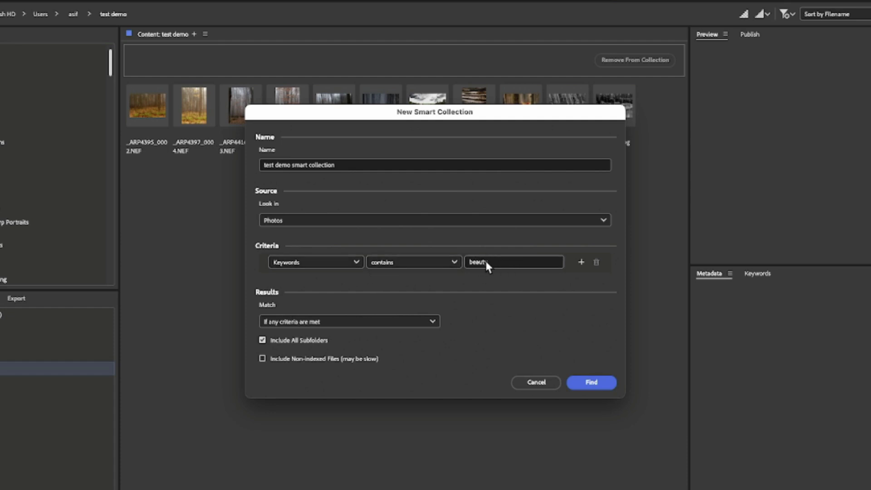
# Add a second rule set to Keywords contains, ready for its value.
pyautogui.click(581, 262)
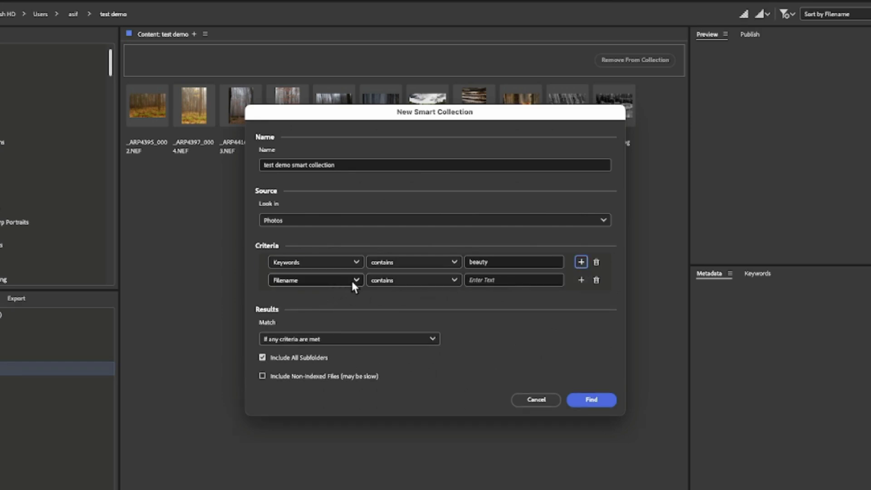
pyautogui.click(357, 280)
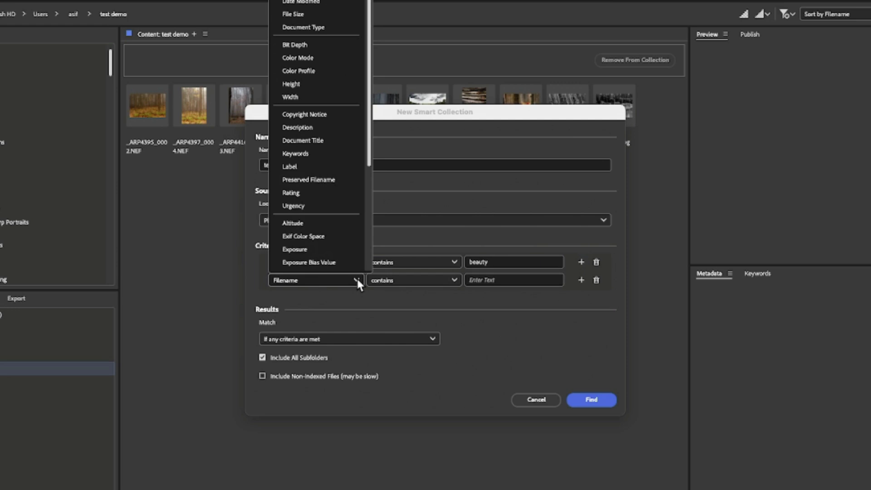
pyautogui.click(306, 154)
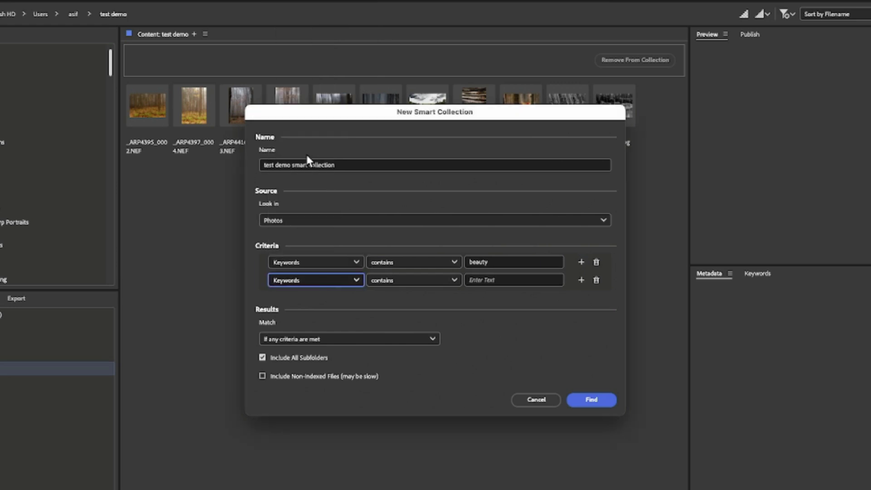
pyautogui.click(453, 281)
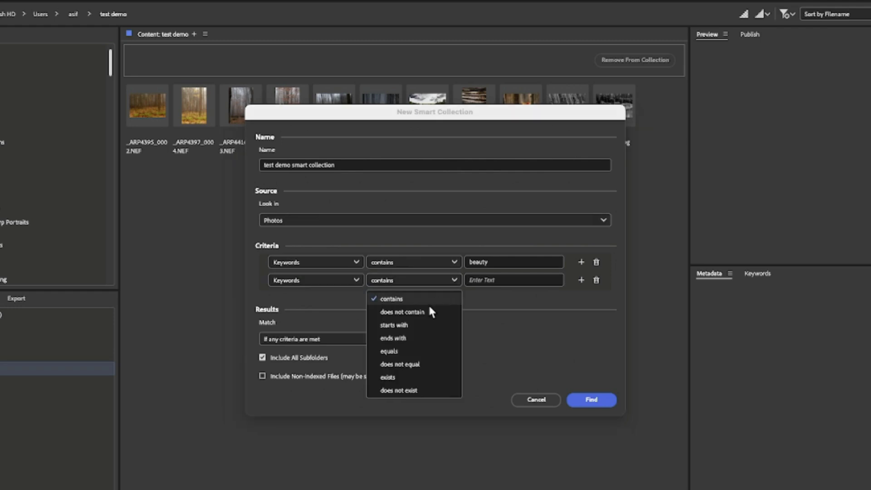
pyautogui.click(477, 298)
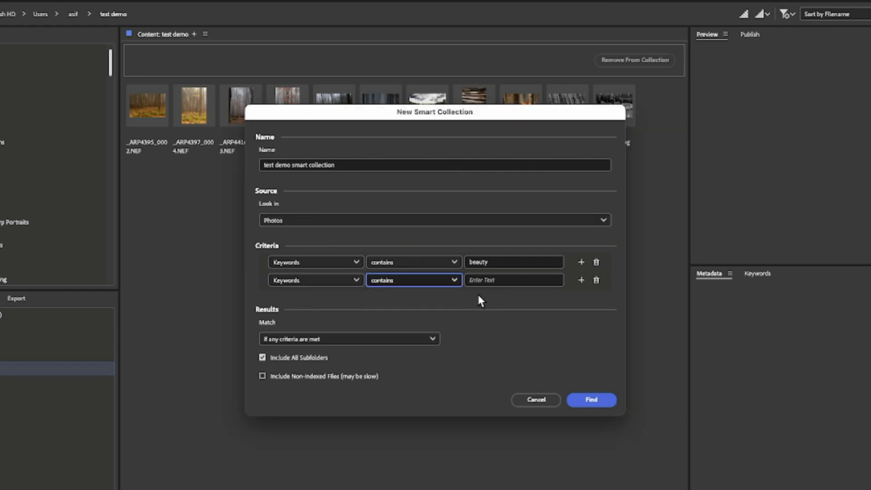
pyautogui.click(500, 279)
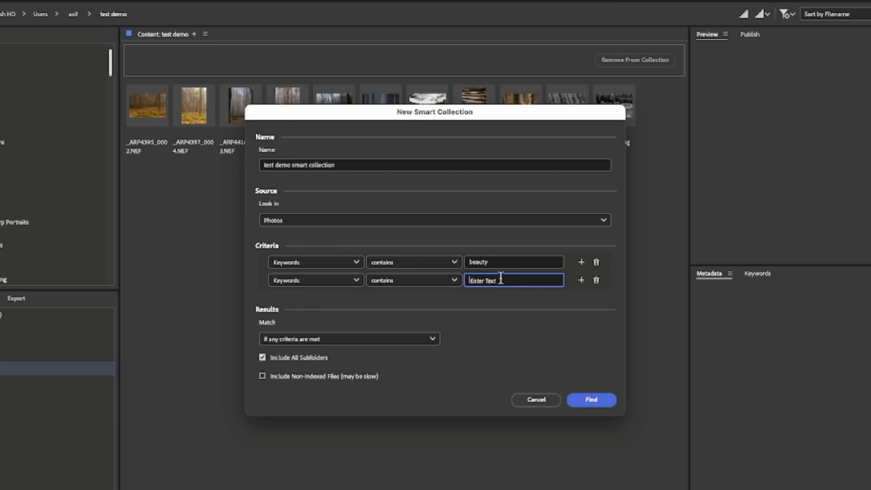
# Enter 'landscape' as the second keyword and keep Match on 'If any criteria are met'.
pyautogui.write('landscape')
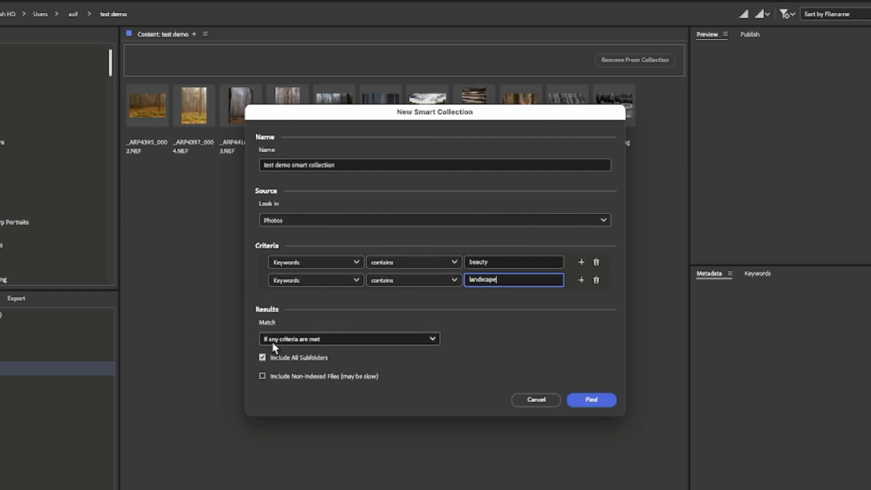
pyautogui.click(434, 338)
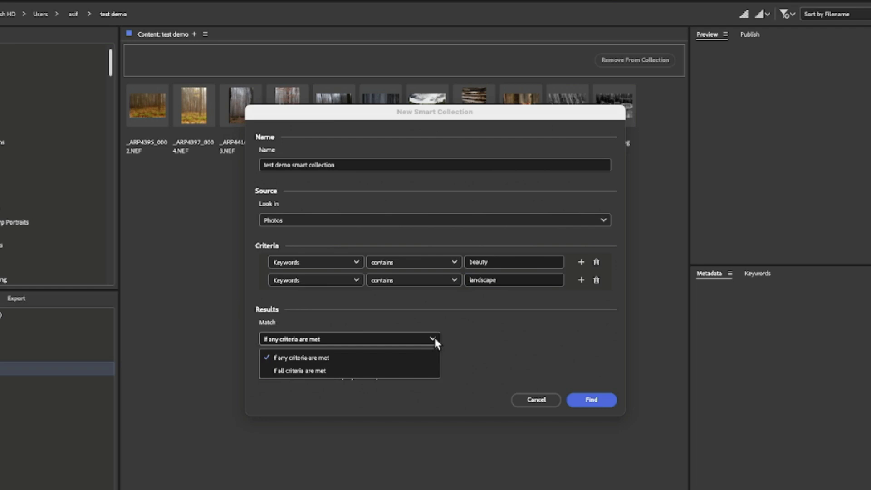
pyautogui.click(321, 358)
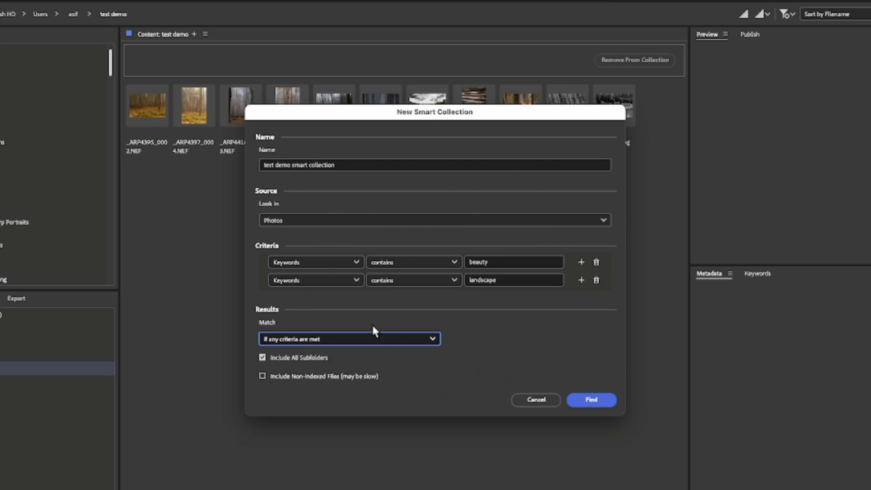
# Save the test demo smart collection of 203 beauty or landscape images, then preview _DSC3493.
pyautogui.click(592, 399)
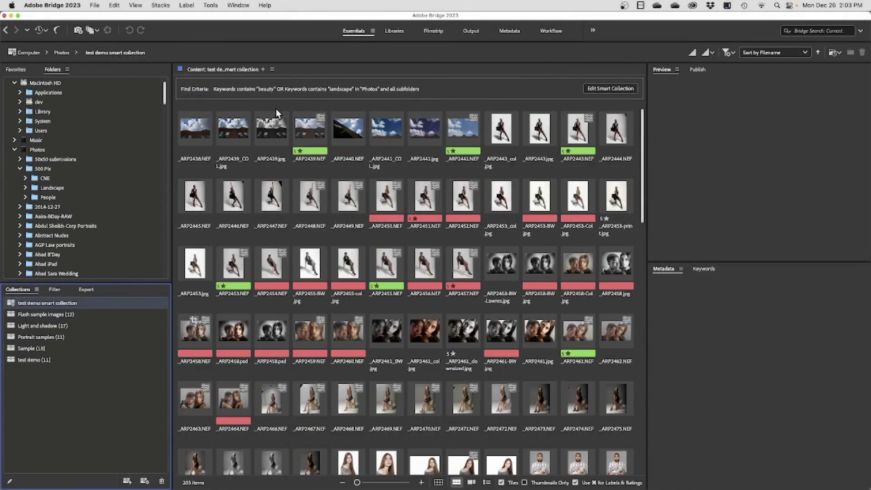
pyautogui.scroll(-5, 355, 419)
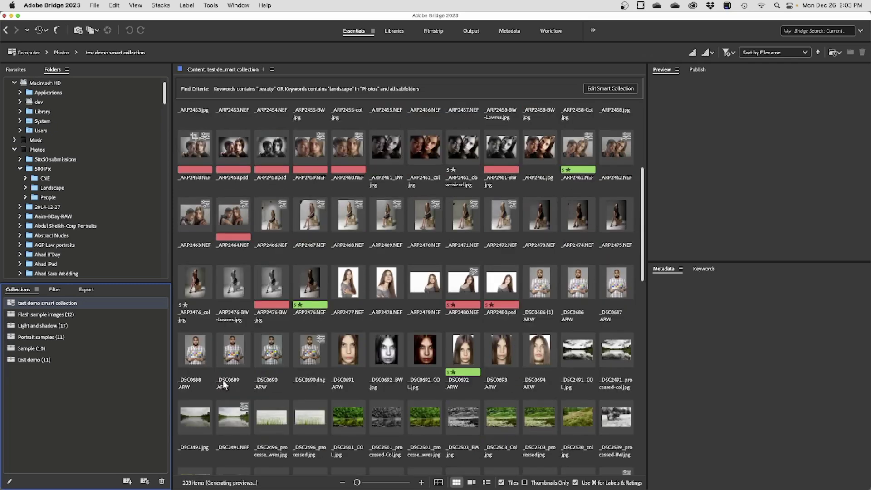
pyautogui.scroll(-15, 189, 369)
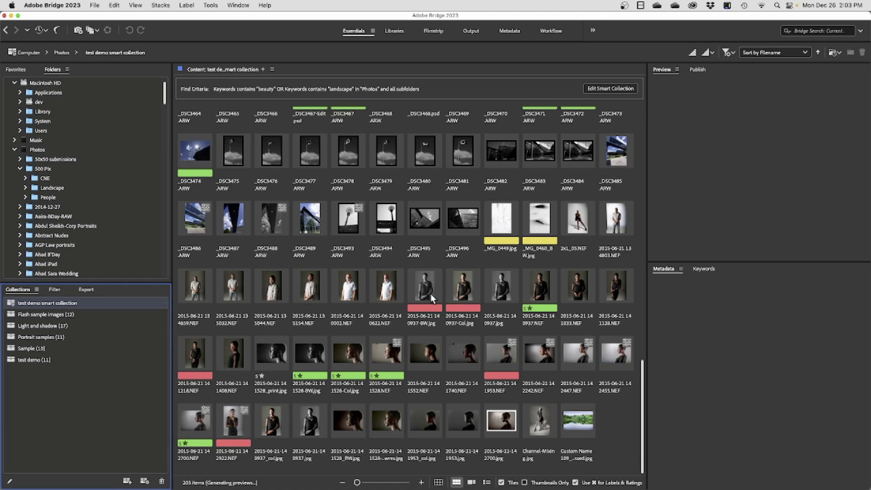
pyautogui.scroll(6, 406, 337)
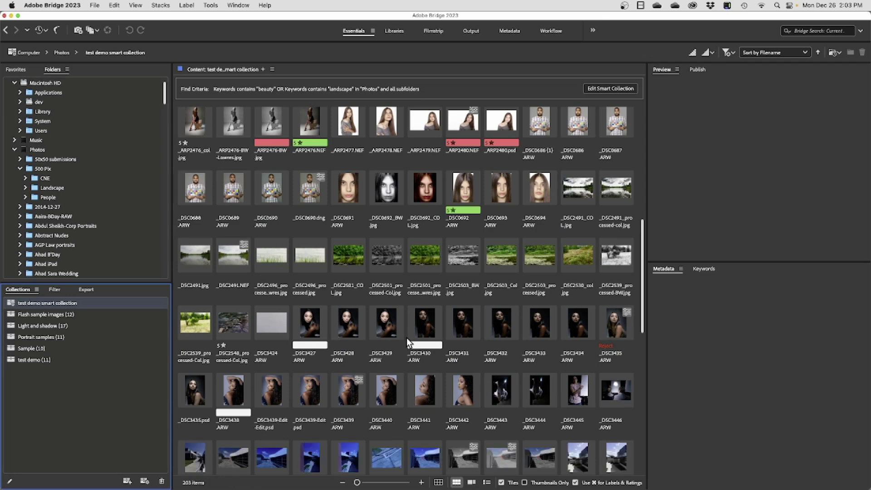
pyautogui.scroll(-15, 407, 338)
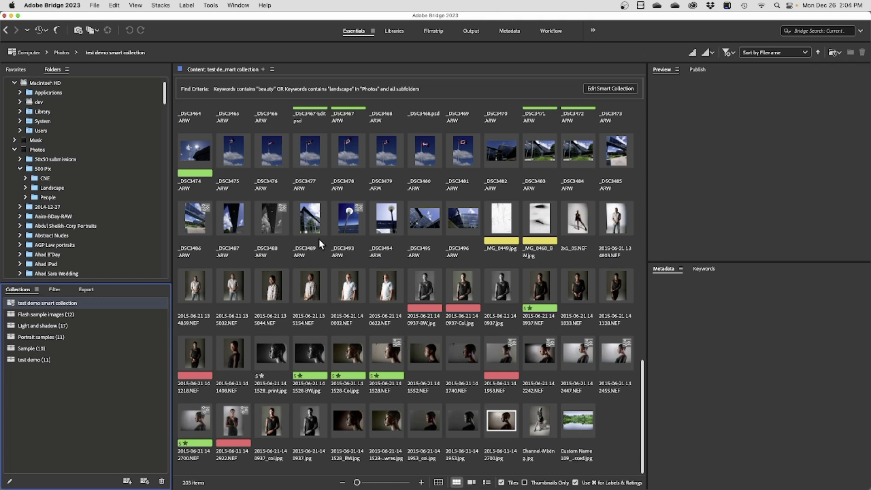
pyautogui.click(341, 225)
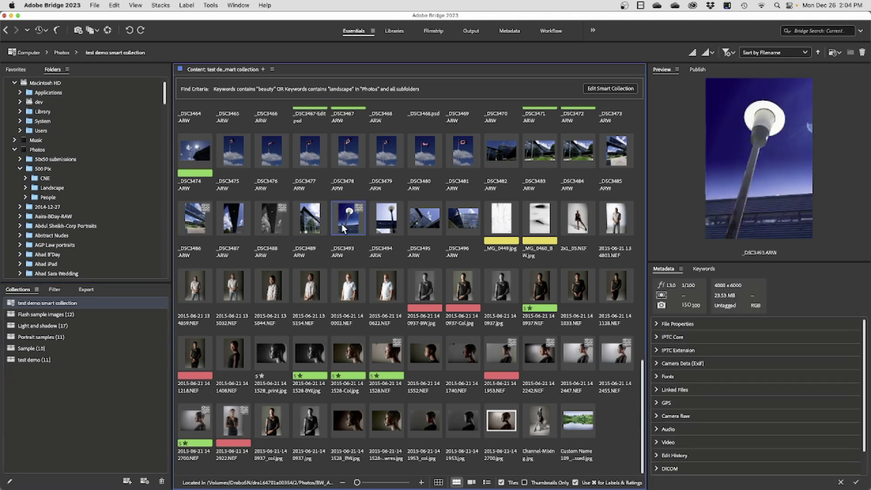
# Add _DSC3493 to the test demo collection and view its 12 images.
pyautogui.moveTo(344, 219); pyautogui.dragTo(60, 363)
pyautogui.click(41, 360)
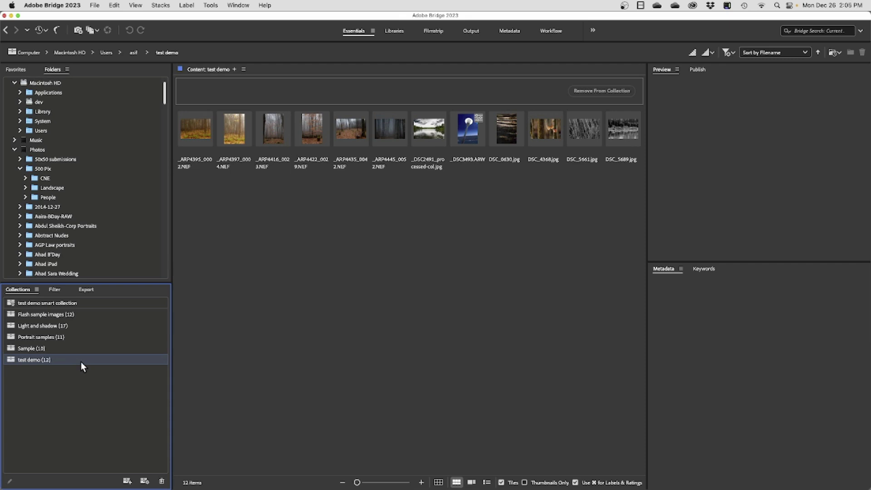
# Show the export presets: Custom Export, Export To DNG and Web ready-1920px.
pyautogui.click(86, 290)
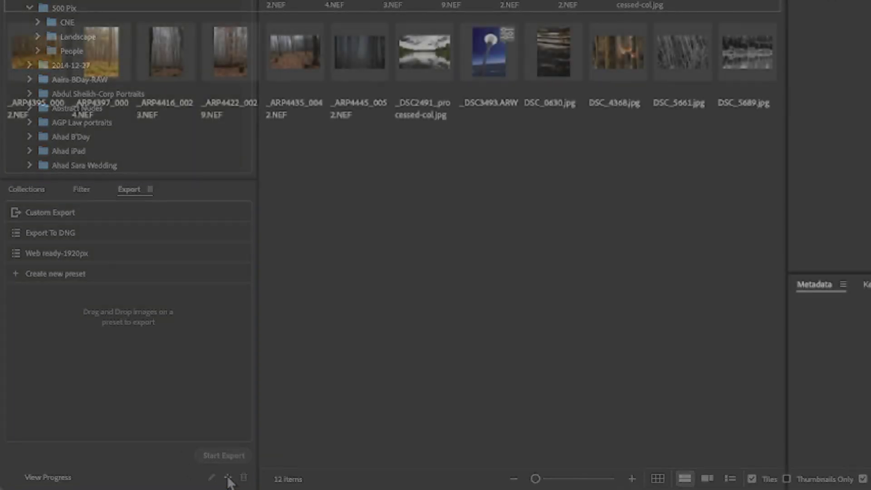
# Create a new export preset named '1280 px_web ready'.
pyautogui.click(228, 477)
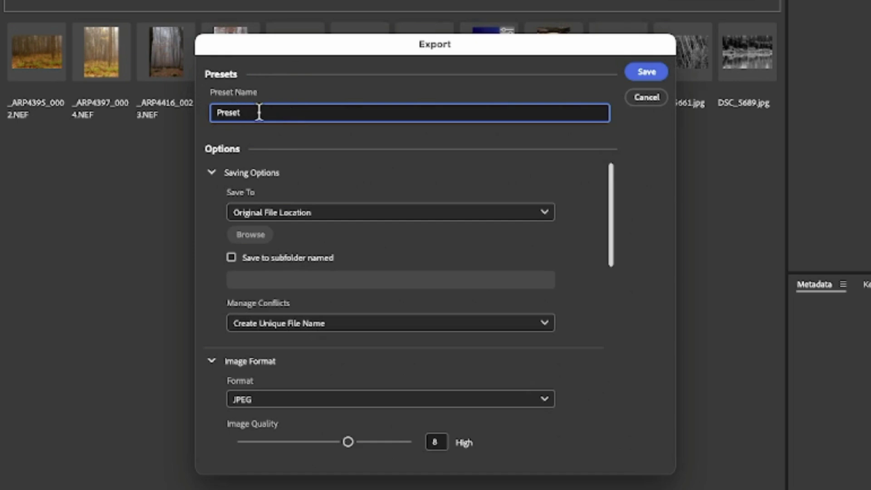
pyautogui.moveTo(260, 112); pyautogui.dragTo(177, 115)
pyautogui.write('1280 px_web ready')
# Set the preset to save into a specific folder, a new 'test 2' folder inside test-demo.
pyautogui.click(545, 211)
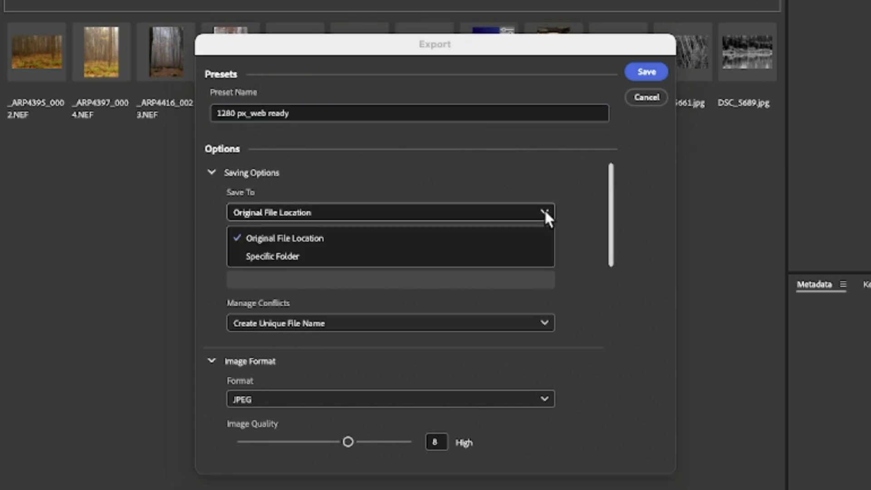
pyautogui.click(262, 257)
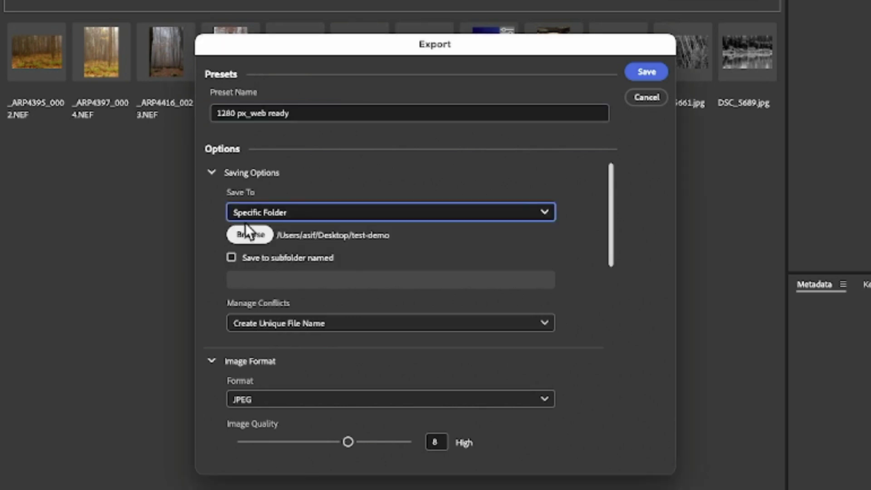
pyautogui.click(252, 235)
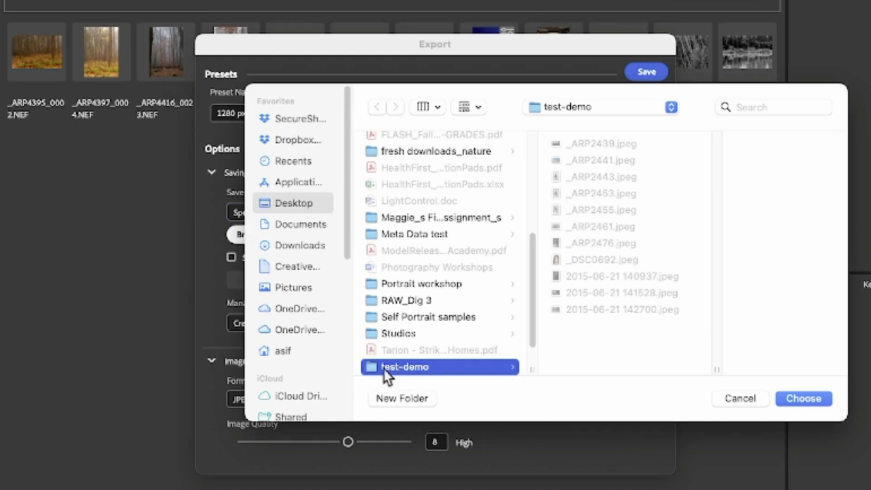
pyautogui.click(403, 399)
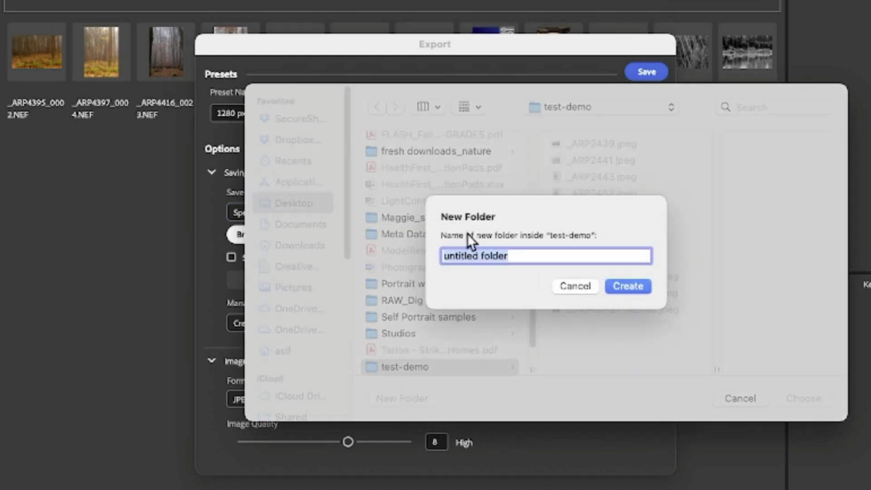
pyautogui.write('test 2')
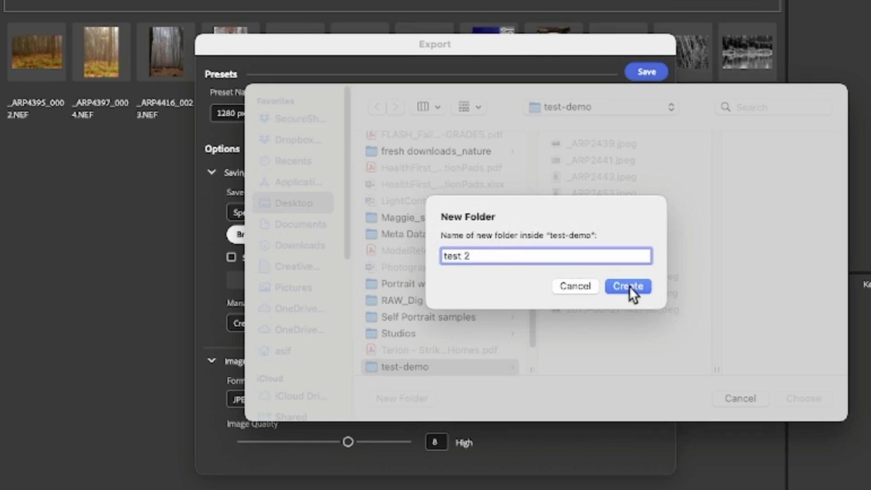
pyautogui.click(629, 286)
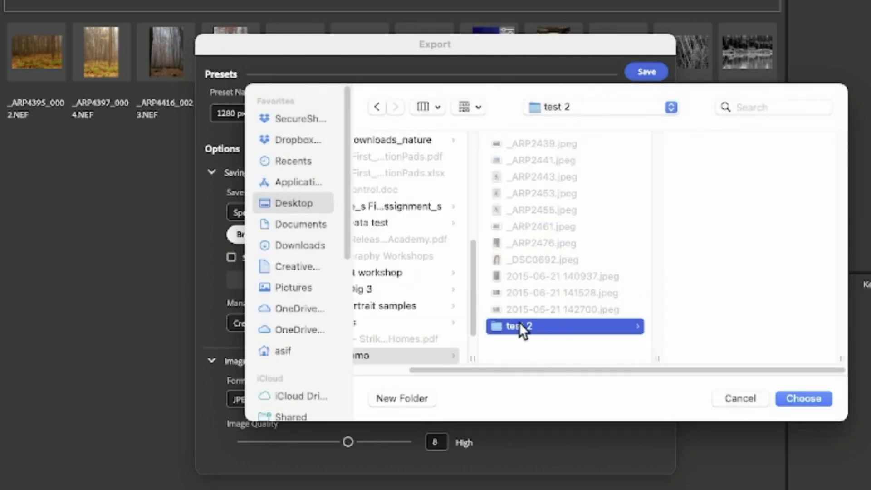
pyautogui.click(810, 402)
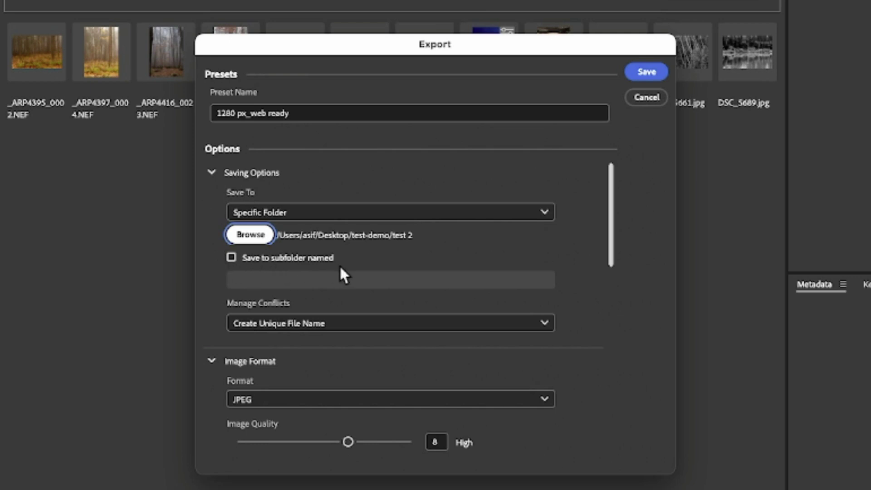
pyautogui.click(231, 257)
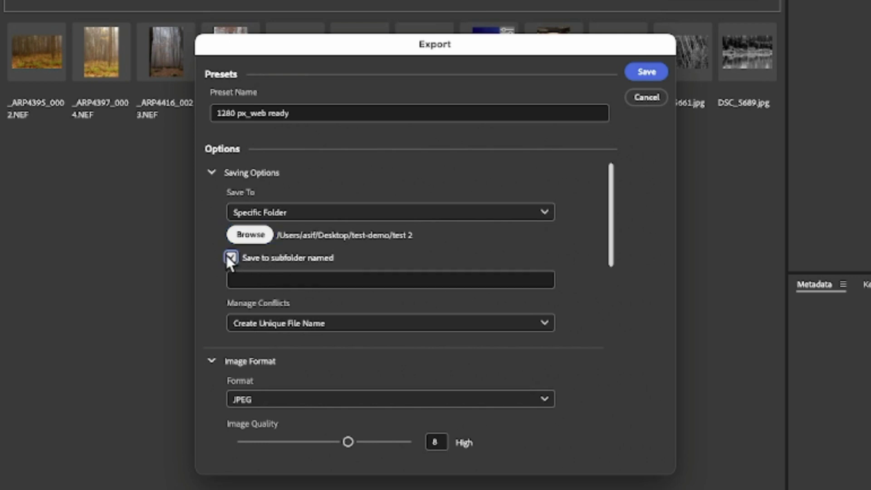
pyautogui.click(232, 257)
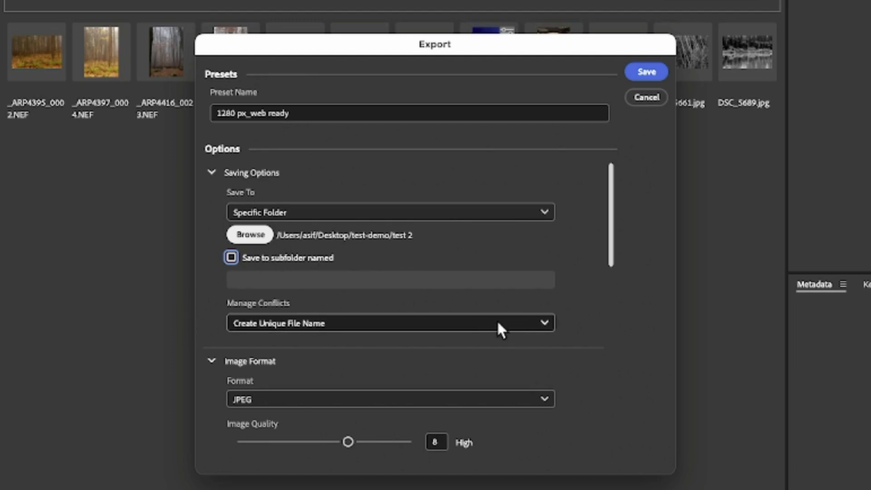
pyautogui.click(545, 320)
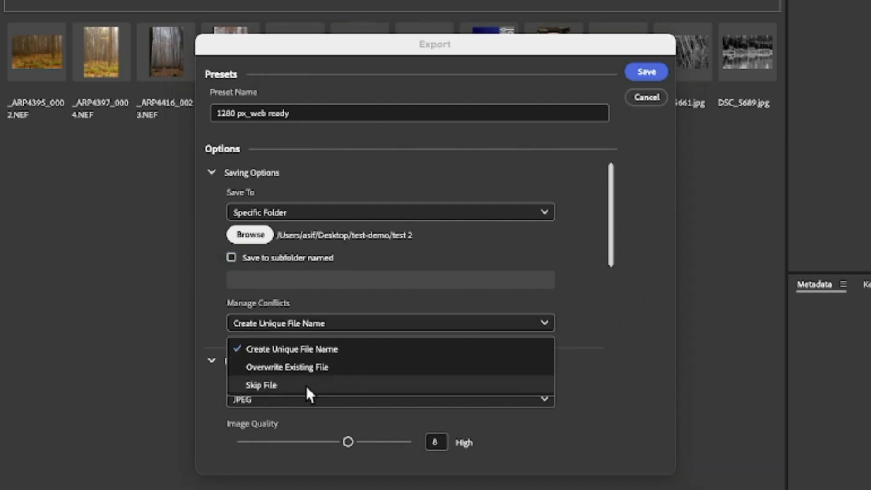
pyautogui.click(311, 352)
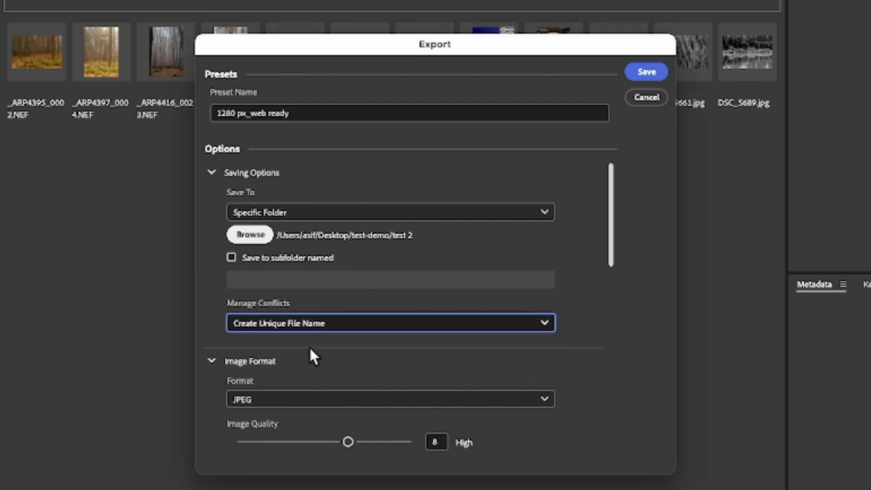
# Keep JPEG format and lower image quality from 8 High to 7 Medium.
pyautogui.scroll(-3, 454, 362)
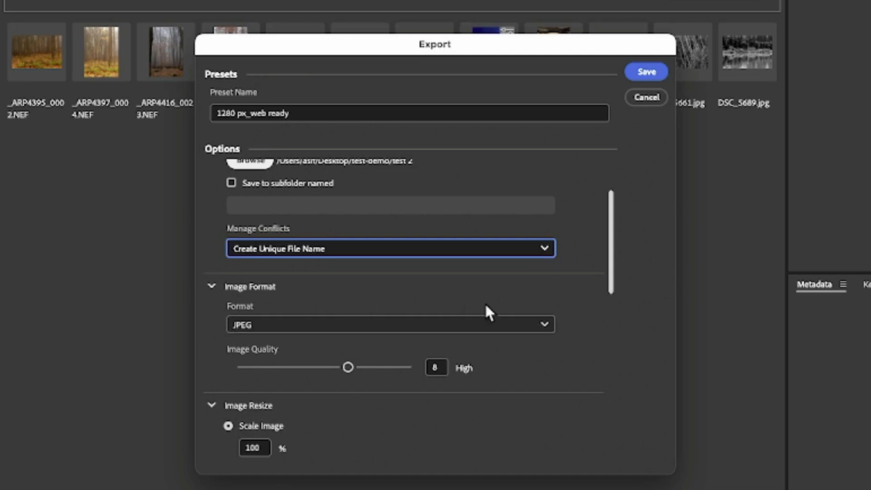
pyautogui.click(547, 323)
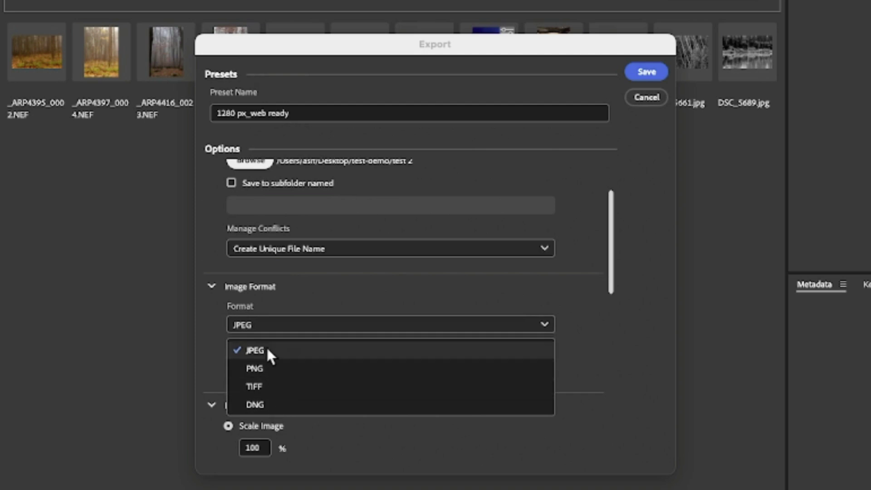
pyautogui.click(261, 357)
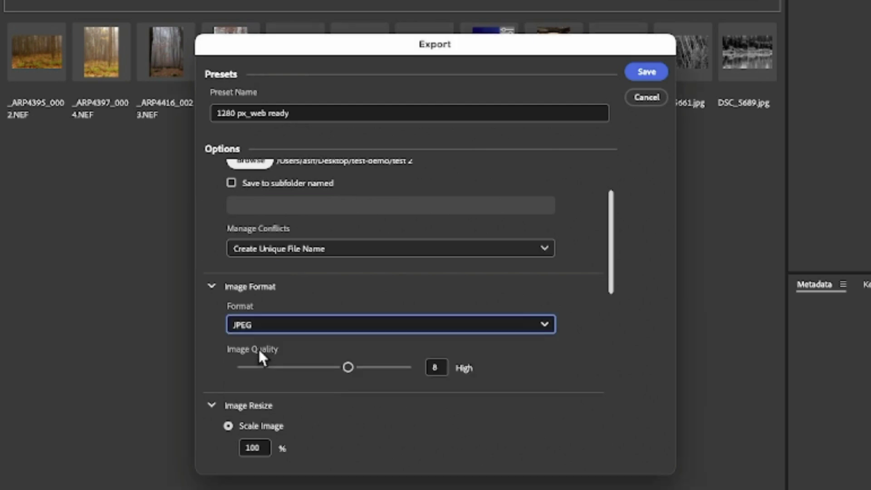
pyautogui.click(442, 365)
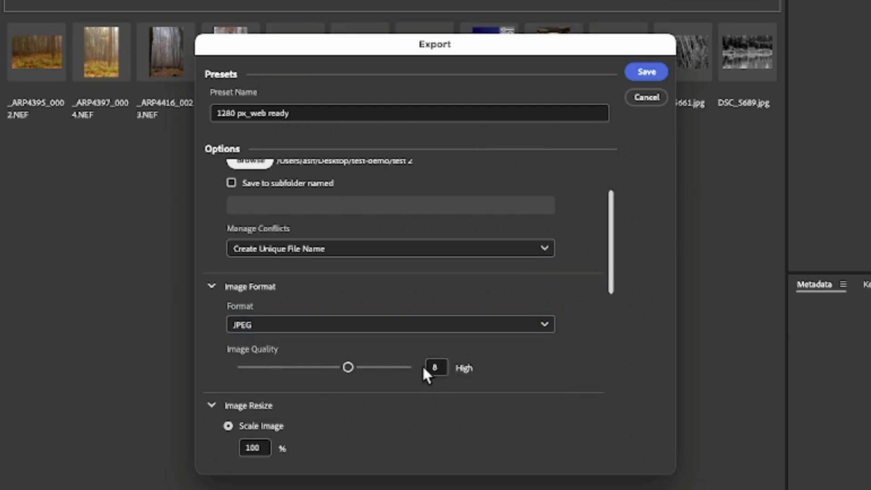
pyautogui.moveTo(347, 366); pyautogui.dragTo(338, 368)
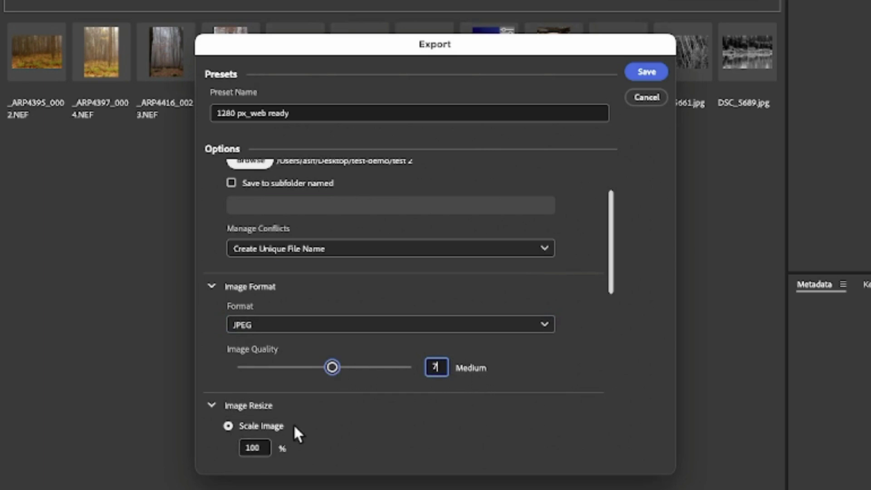
pyautogui.scroll(-4, 293, 423)
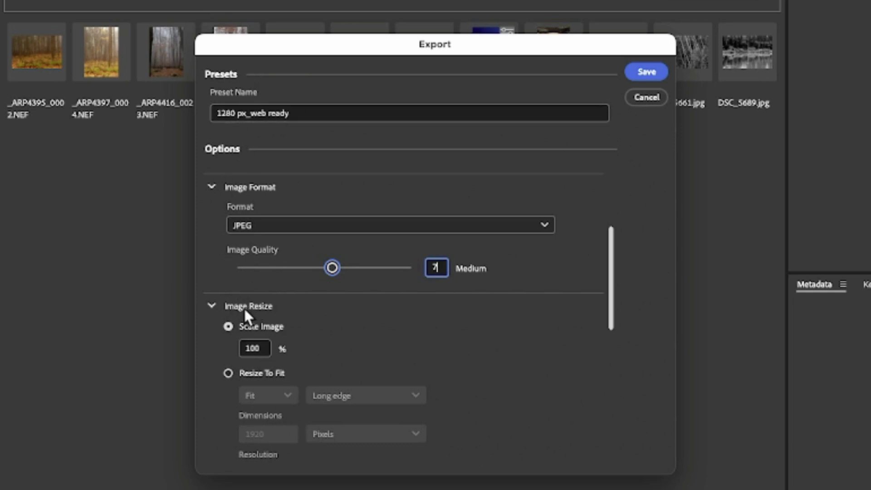
# Resize to fit the long edge at 1280 pixels with 72 pixels/inch resolution.
pyautogui.click(228, 373)
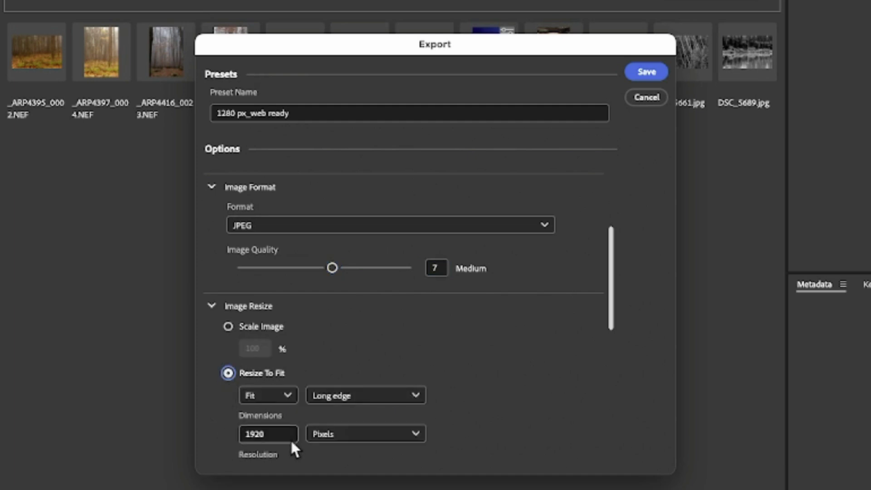
pyautogui.click(399, 392)
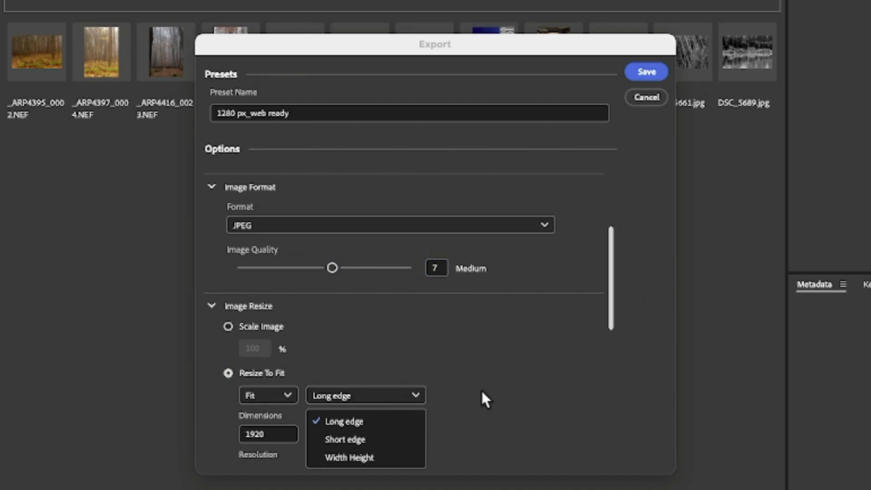
pyautogui.click(466, 407)
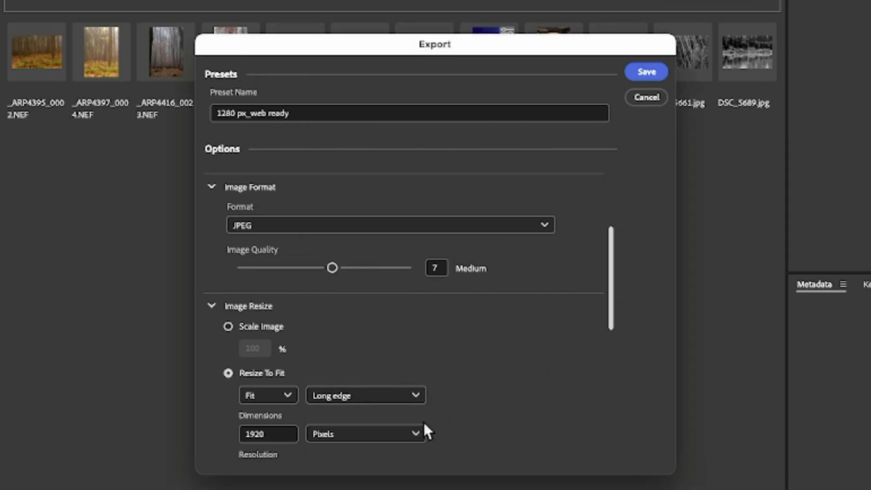
pyautogui.moveTo(272, 429); pyautogui.dragTo(184, 429)
pyautogui.write('1280')
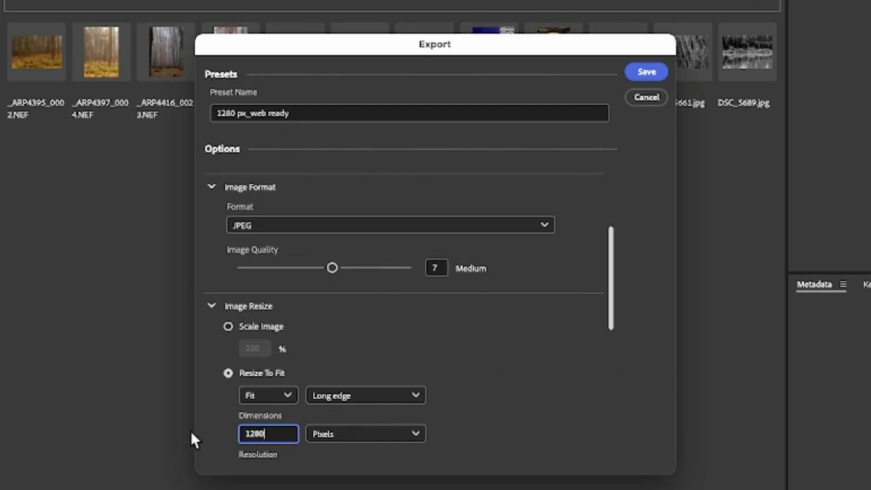
pyautogui.moveTo(608, 268); pyautogui.dragTo(606, 333)
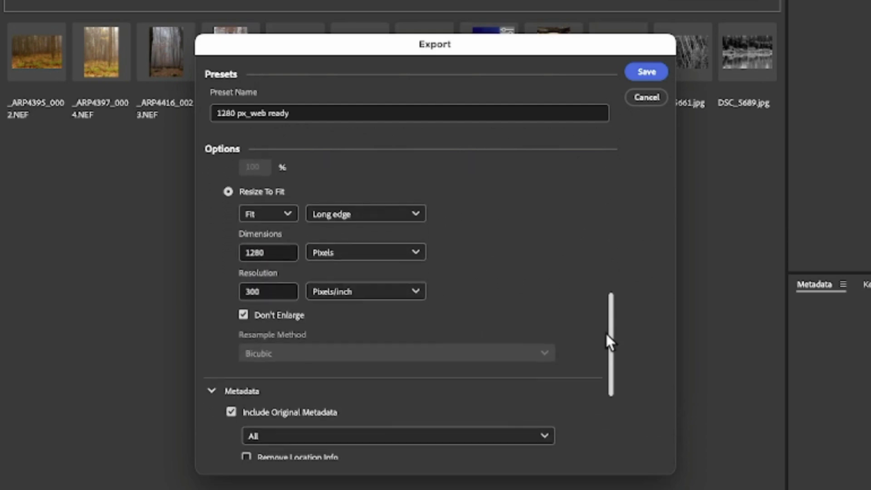
pyautogui.click(270, 293)
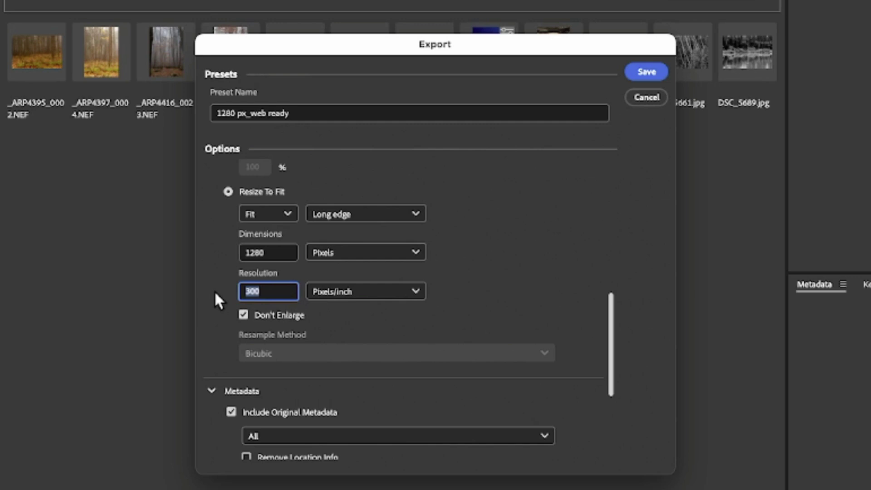
pyautogui.write('72')
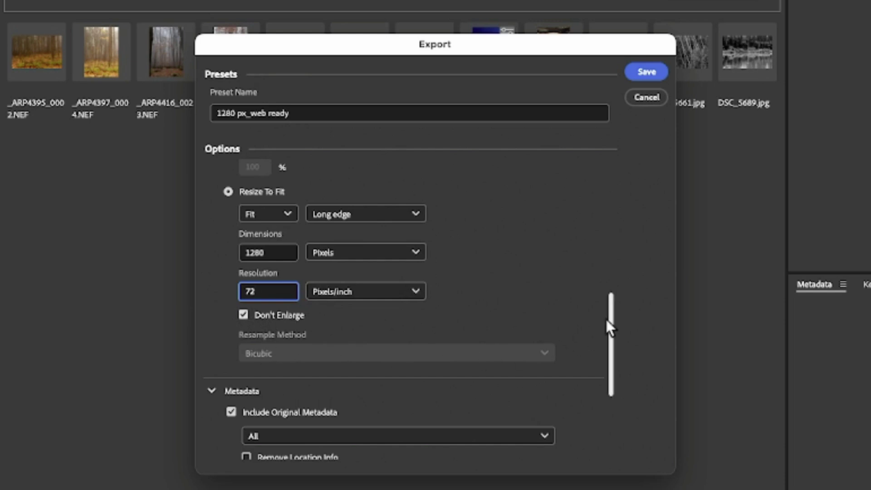
pyautogui.click(311, 356)
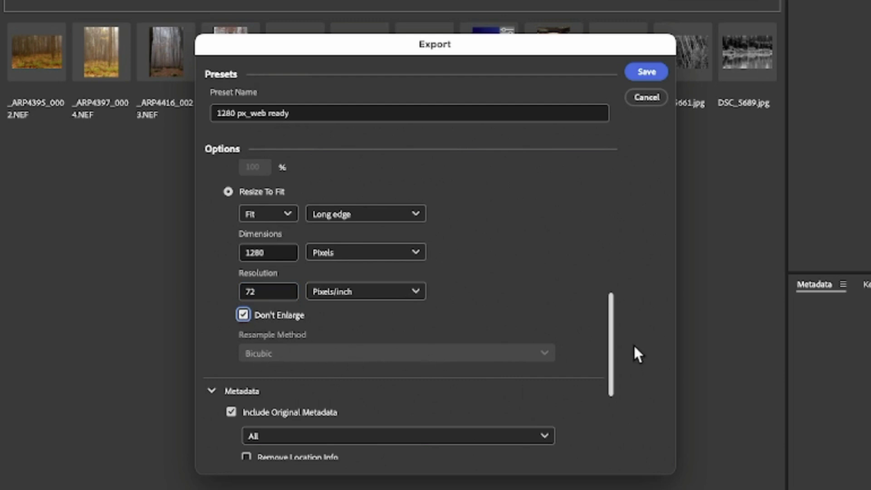
# Apply the Test metadata template to exports and save the 1280 px_web ready preset.
pyautogui.moveTo(611, 340); pyautogui.dragTo(611, 402)
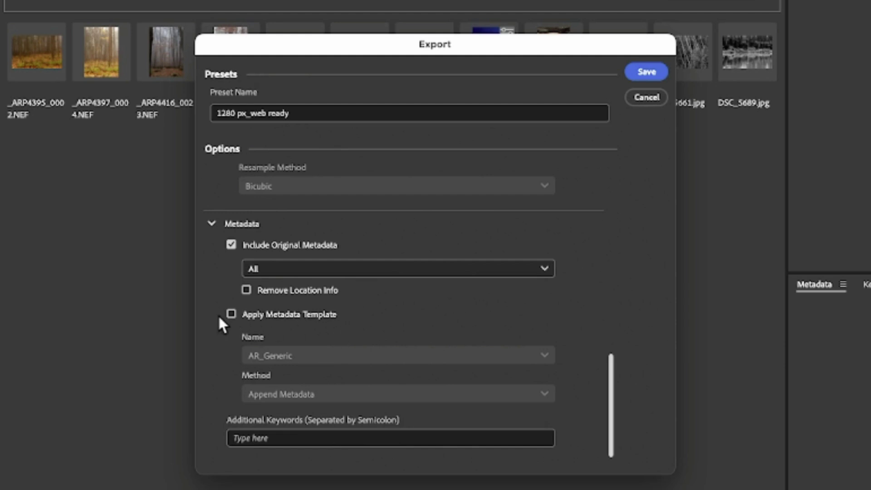
pyautogui.click(231, 314)
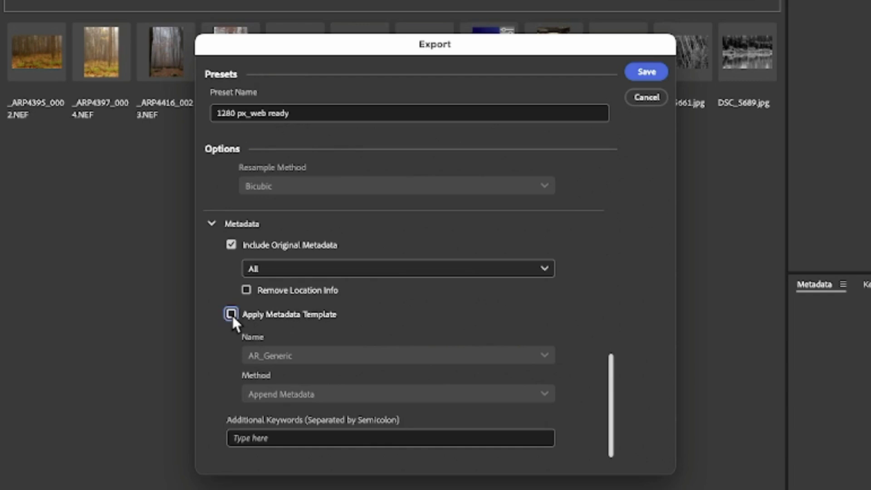
pyautogui.click(547, 356)
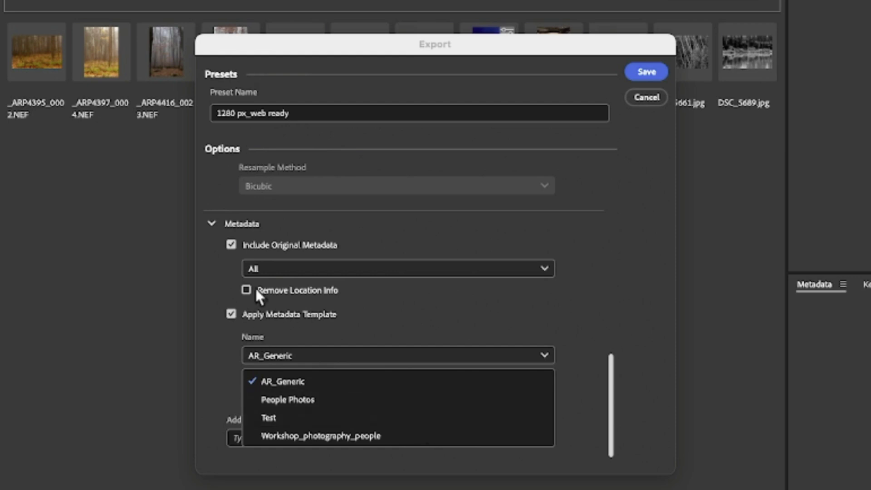
pyautogui.click(368, 304)
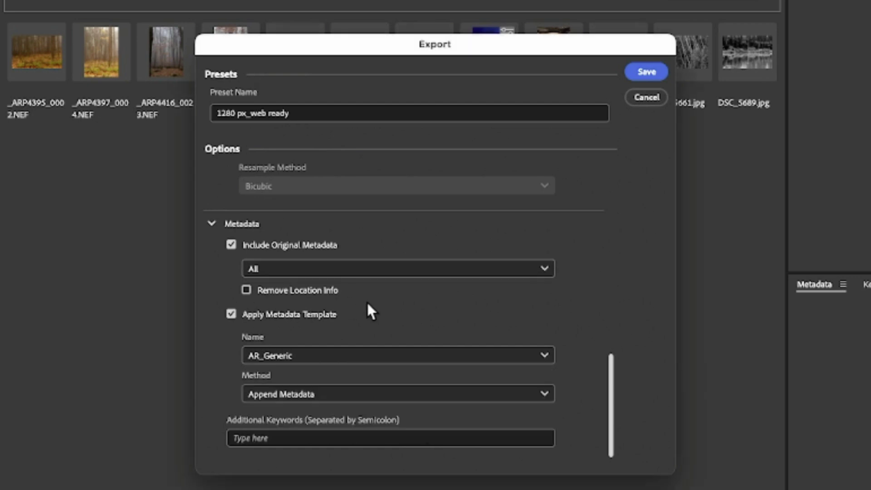
pyautogui.click(231, 314)
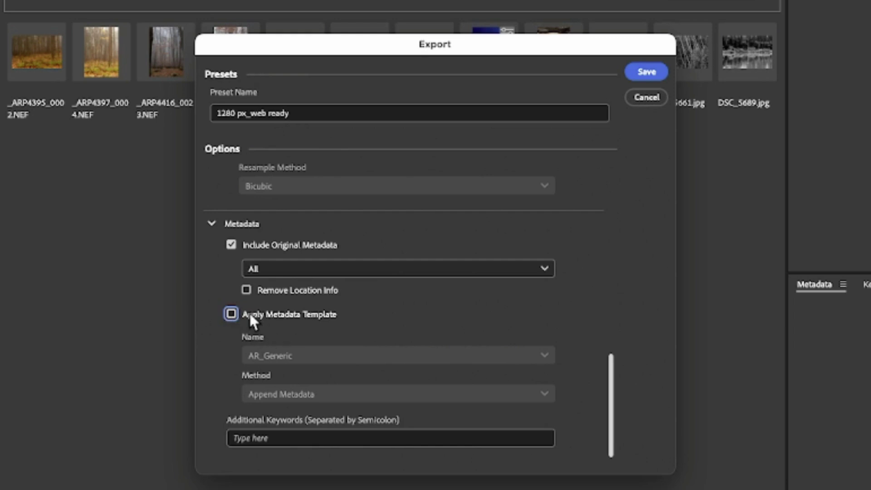
pyautogui.click(231, 313)
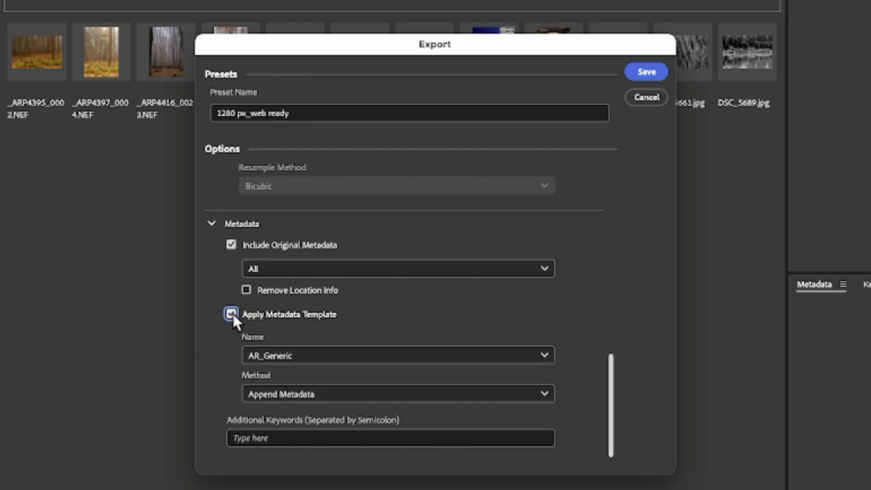
pyautogui.click(461, 355)
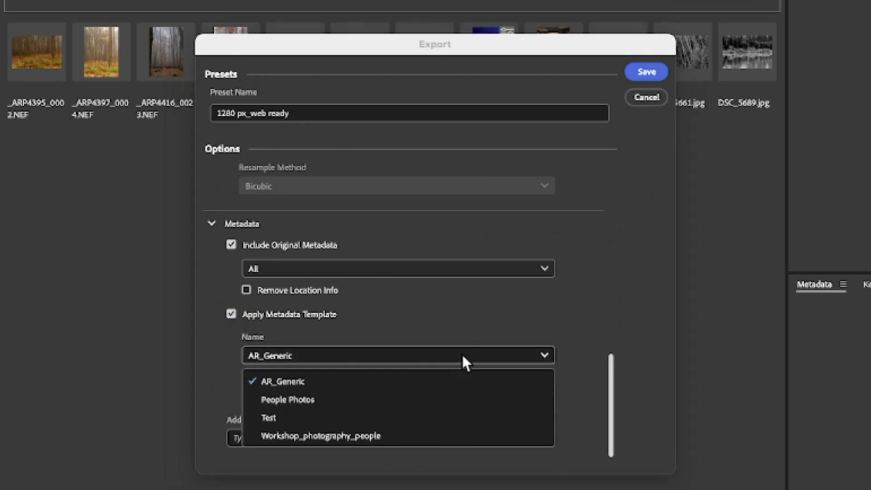
pyautogui.click(286, 417)
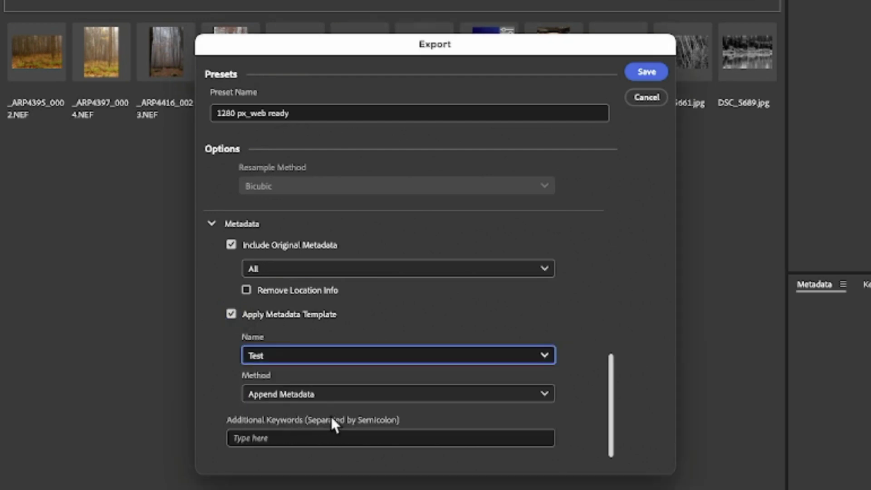
pyautogui.click(345, 436)
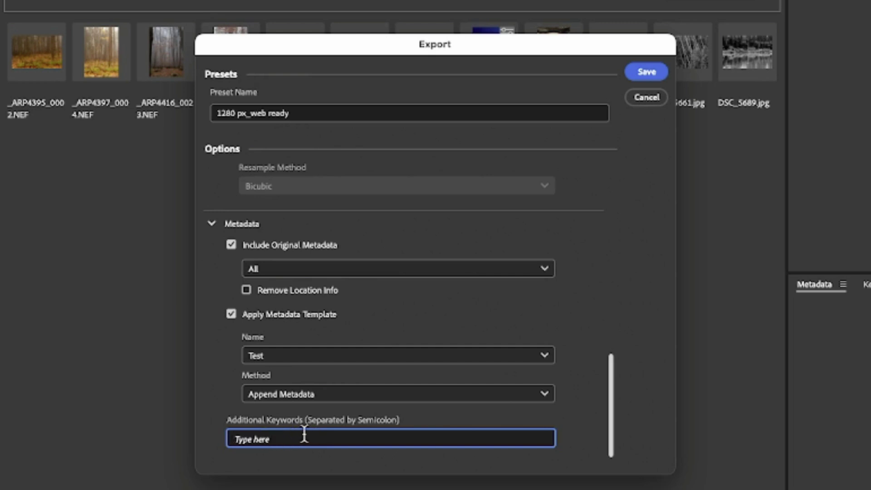
pyautogui.click(648, 71)
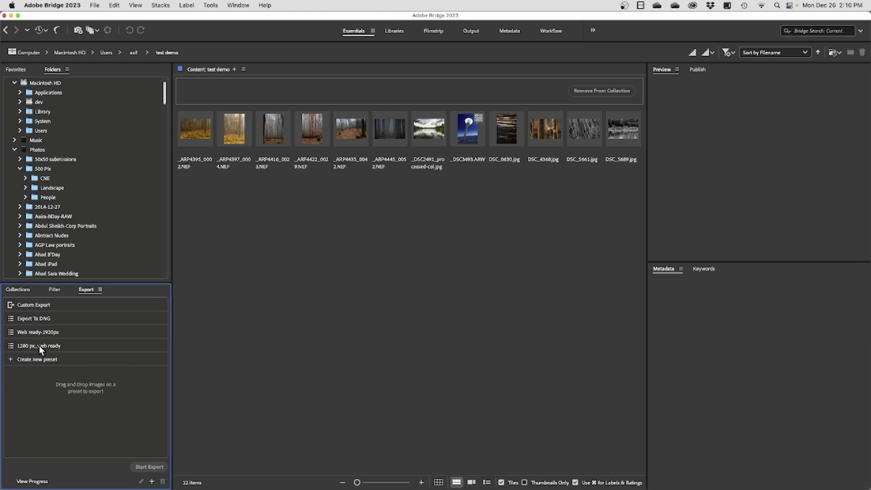
# Navigate back through previous locations to the 20221031 folder.
pyautogui.click(39, 345)
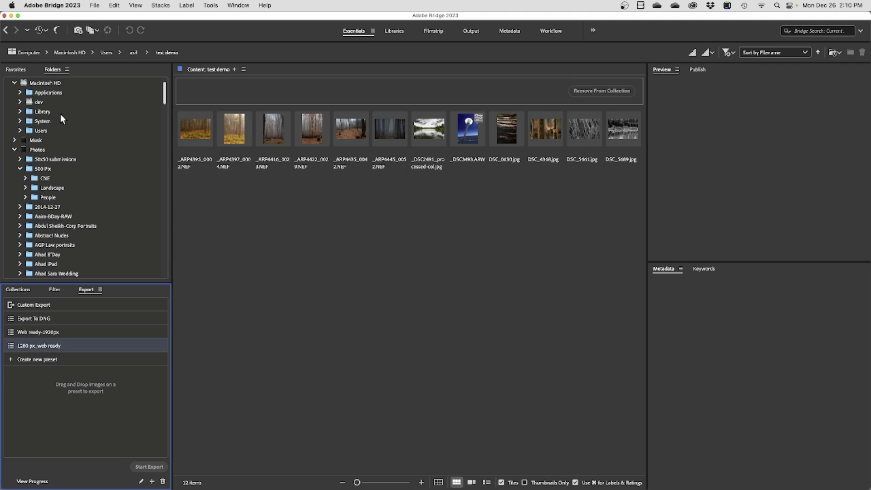
pyautogui.click(6, 31)
pyautogui.click(6, 30)
pyautogui.click(6, 30)
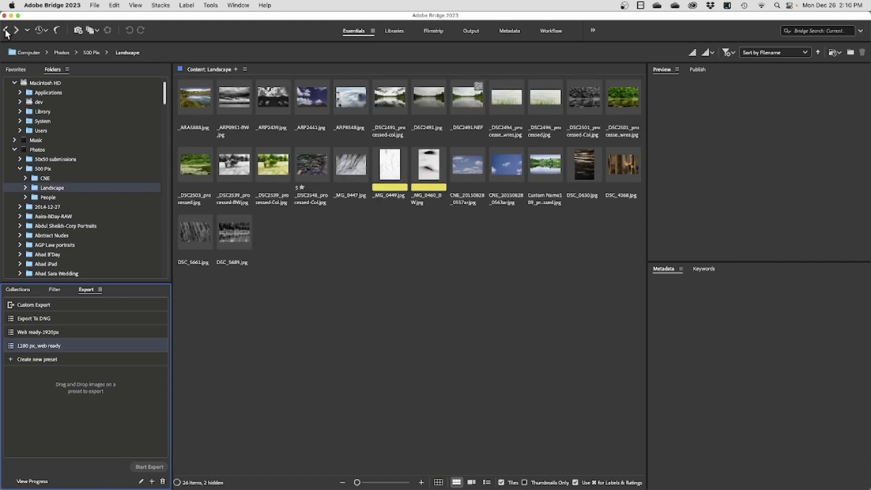
pyautogui.click(6, 30)
pyautogui.click(5, 30)
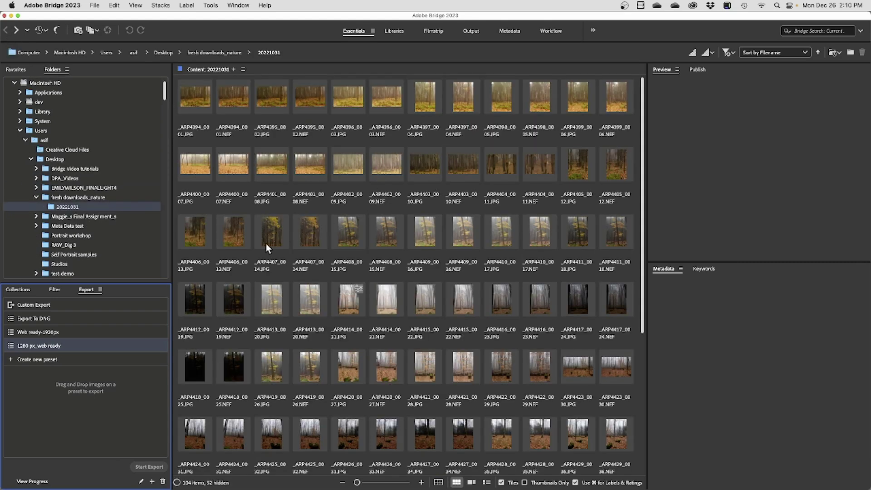
# Filter to show only the 52 Camera Raw NEF images and select the first one.
pyautogui.click(55, 289)
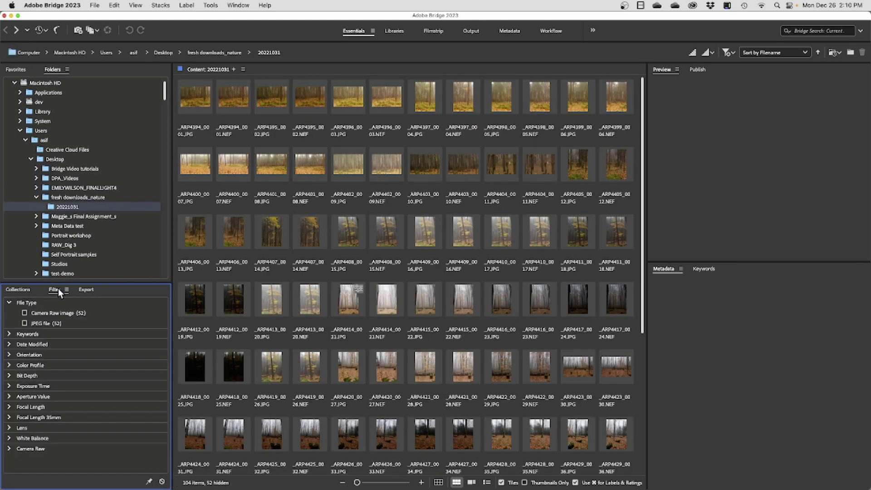
pyautogui.click(25, 313)
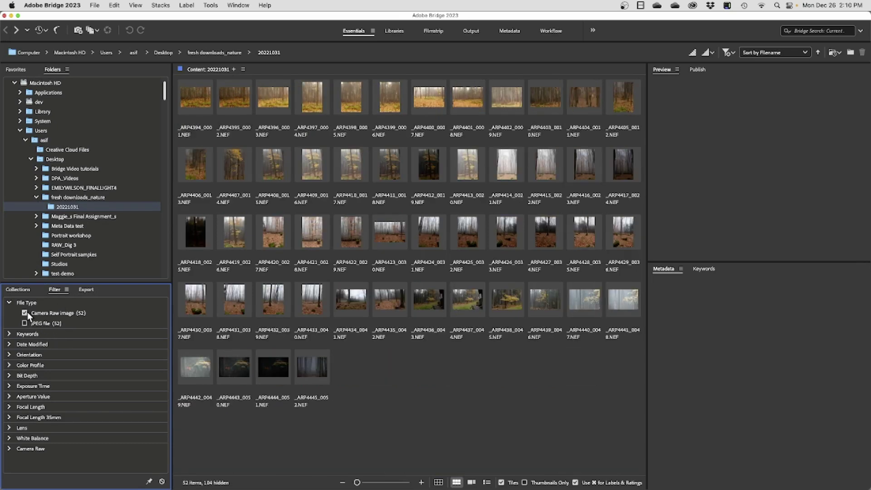
pyautogui.click(189, 106)
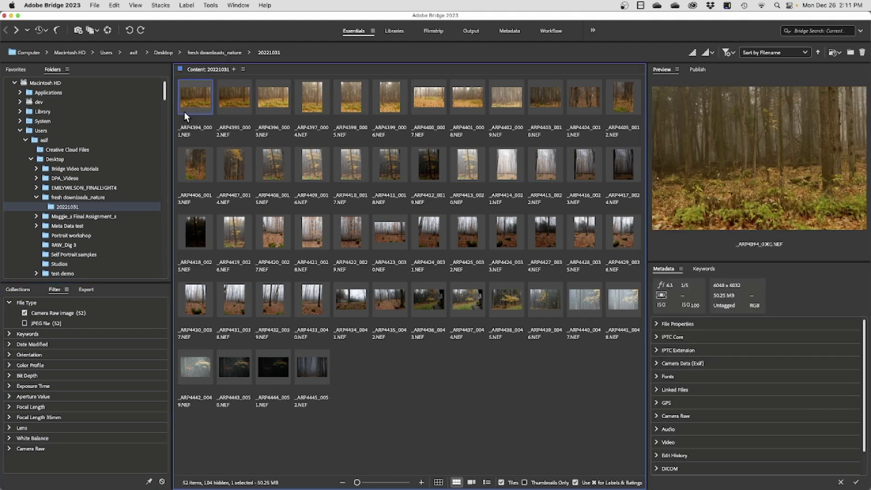
# Select the first 24 NEF images and queue them on the 1280 px_web ready preset.
pyautogui.keyDown('shift'); pyautogui.click(624, 169); pyautogui.keyUp('shift')
pyautogui.click(85, 289)
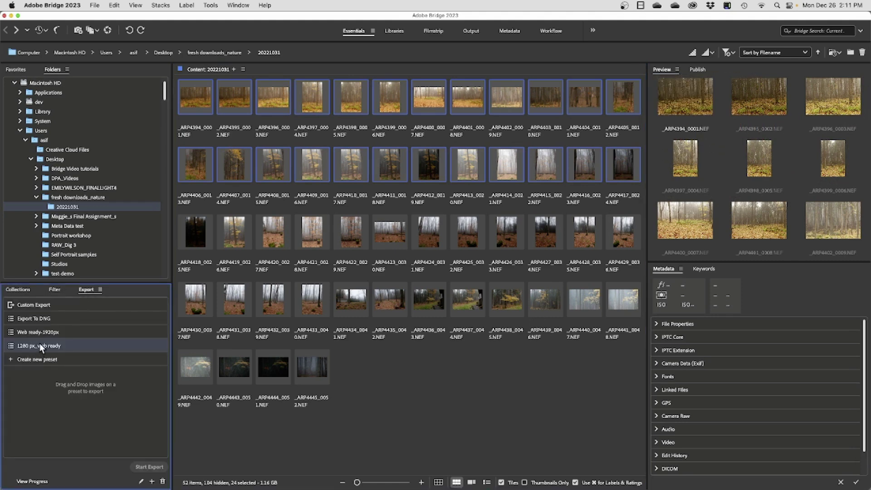
pyautogui.click(192, 97)
pyautogui.moveTo(192, 97); pyautogui.dragTo(88, 343)
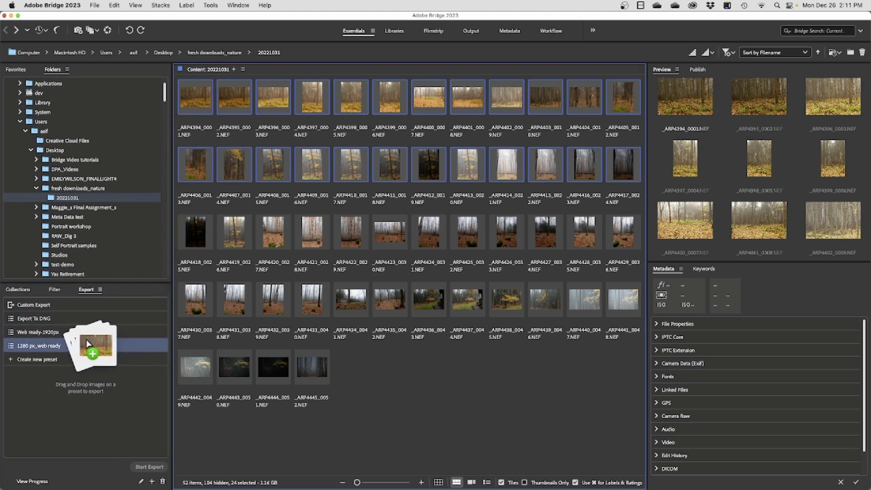
pyautogui.moveTo(87, 341); pyautogui.dragTo(86, 343)
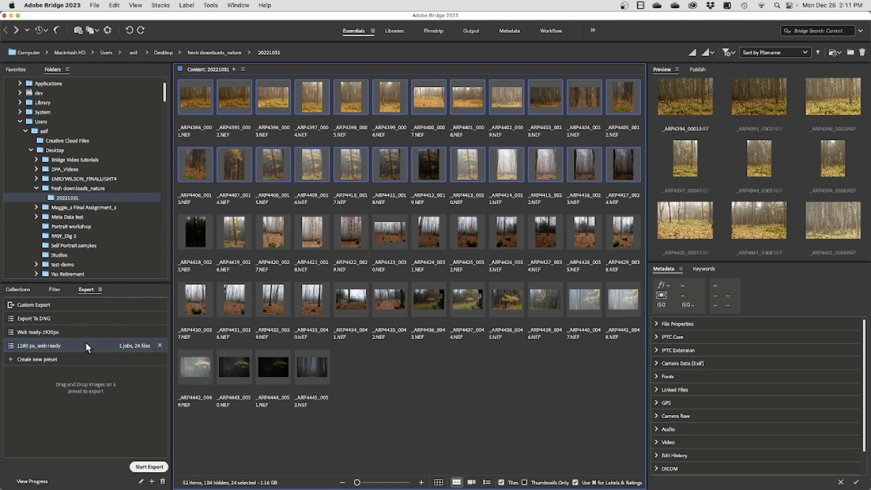
# Enter 'fall; leaves; colours of fall' as additional keywords in the 1280 px_web ready preset's metadata.
pyautogui.click(141, 482)
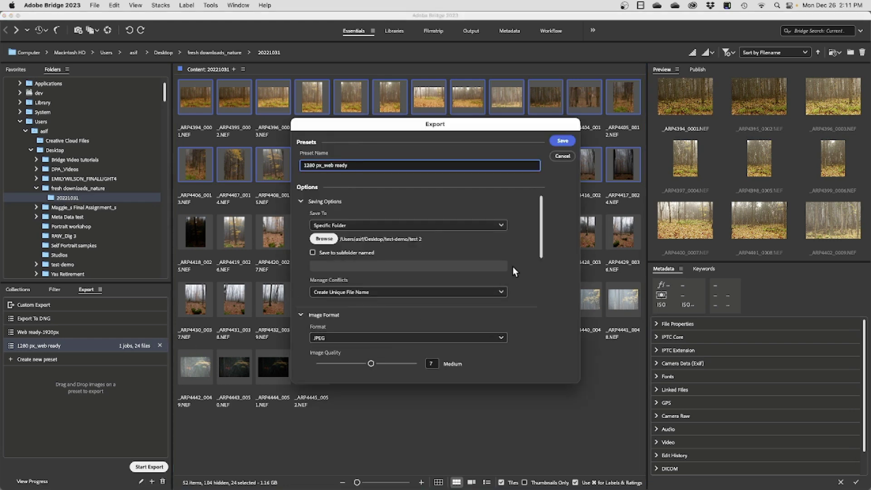
pyautogui.moveTo(540, 224); pyautogui.dragTo(544, 342)
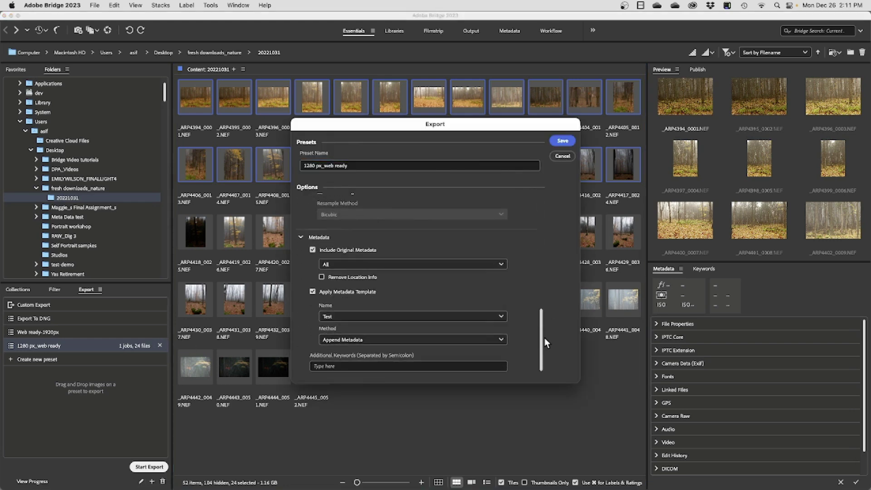
pyautogui.click(344, 360)
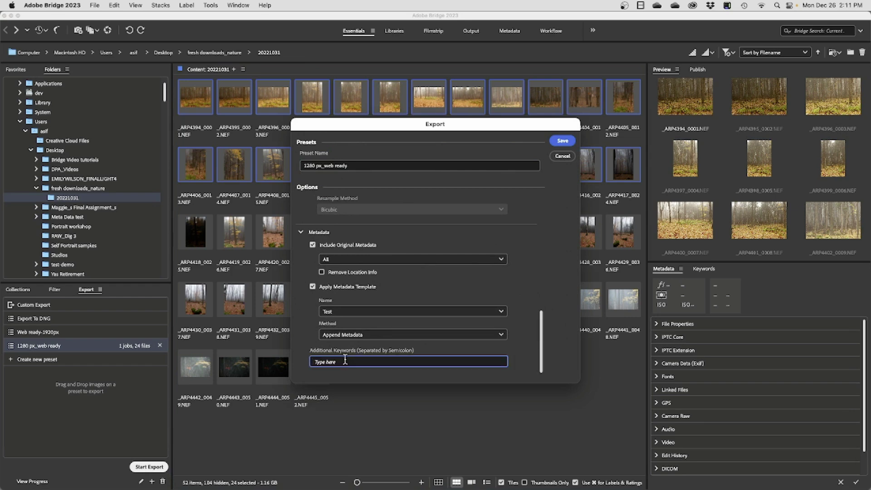
pyautogui.write('fa')
pyautogui.write('eaves')
pyautogui.press('BackSpace')
pyautogui.write('; colours of fall;')
# Save the keyword changes and export the 24 queued NEFs with the 1280 px_web ready preset.
pyautogui.click(562, 140)
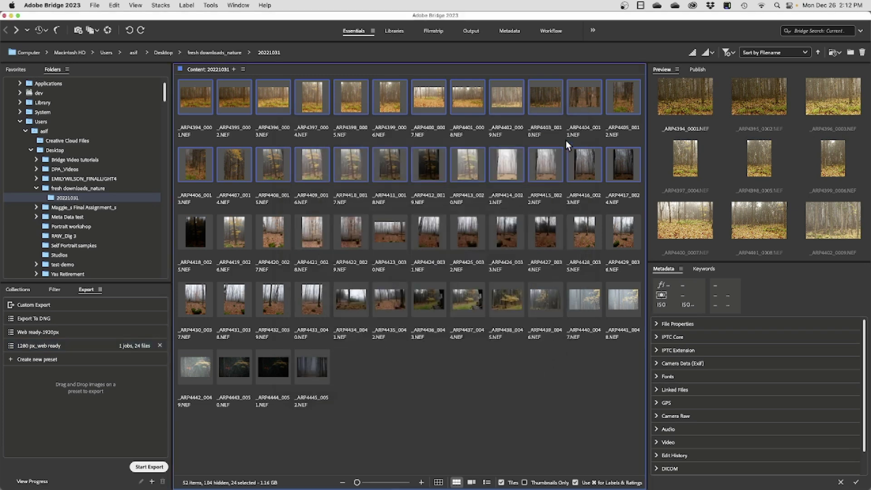
pyautogui.click(34, 346)
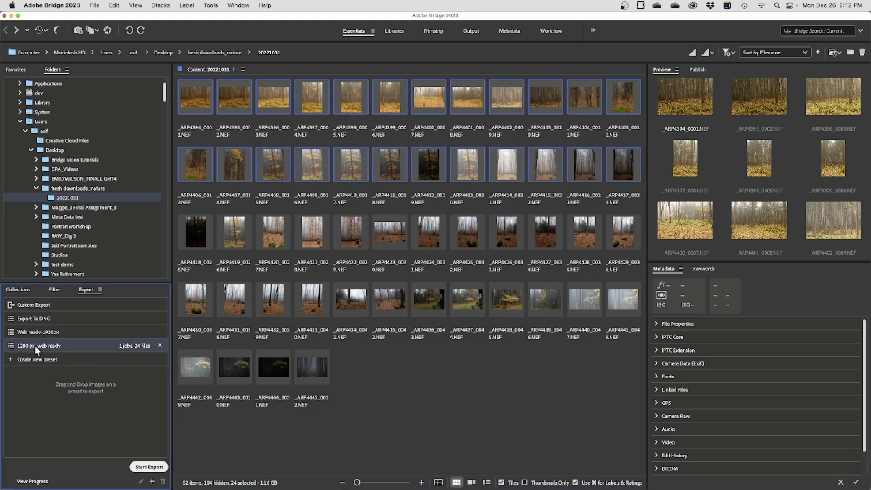
pyautogui.click(150, 467)
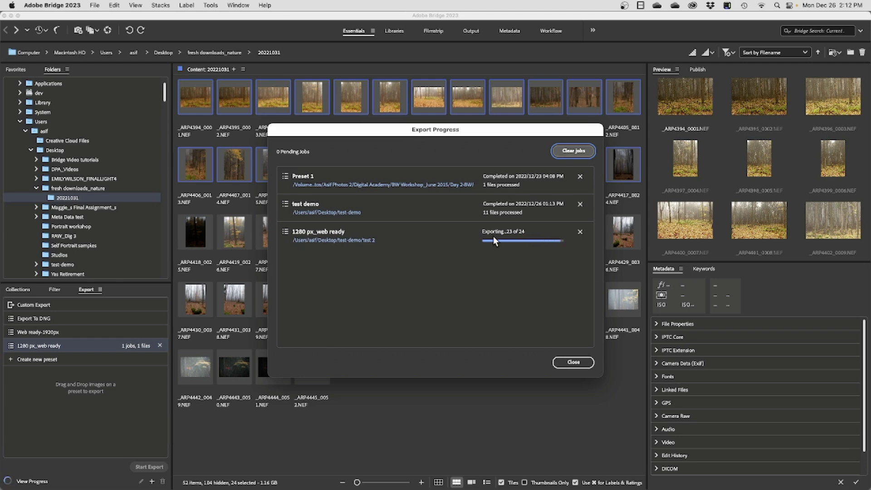
pyautogui.click(573, 362)
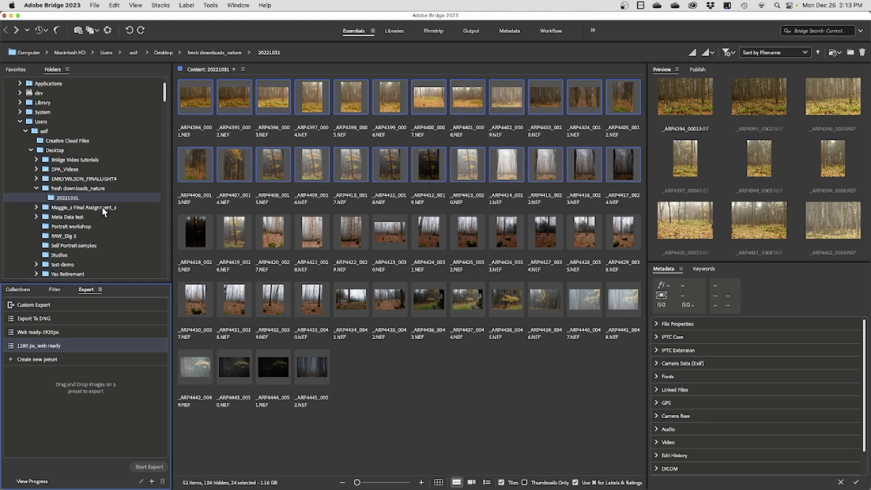
# Open test-demo/test 2 and confirm _ARP4409_0016.jpeg measures 853 x 1280 at 72 ppi.
pyautogui.click(34, 264)
pyautogui.scroll(-2, 57, 258)
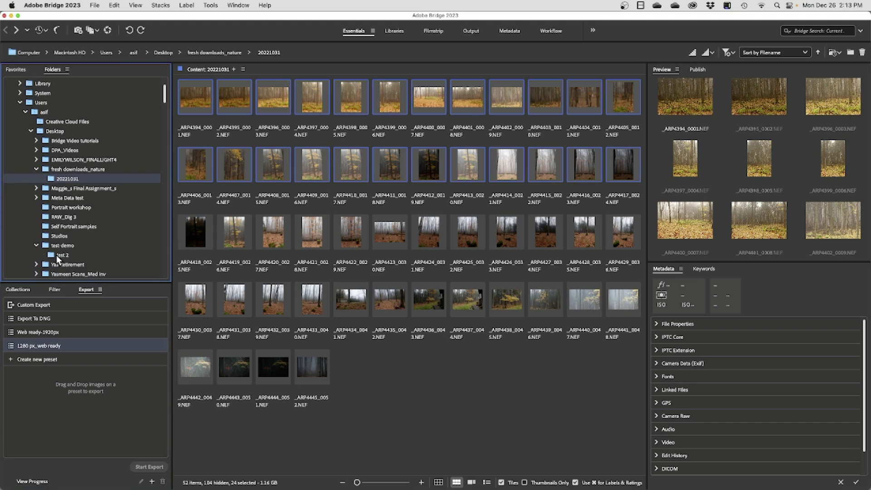
pyautogui.click(57, 255)
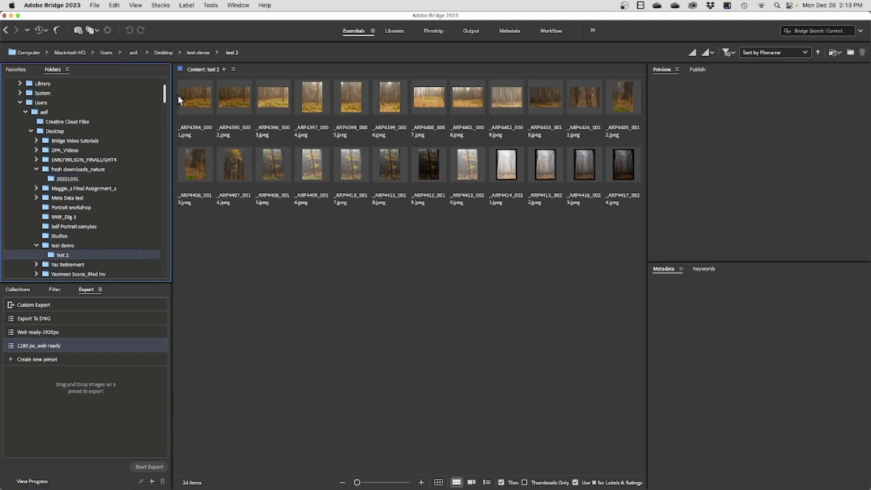
pyautogui.click(307, 161)
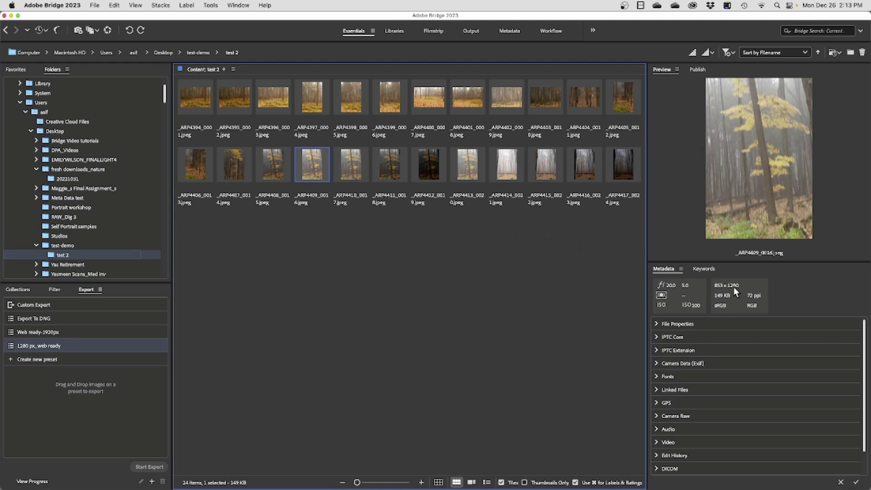
# Show the Keywords panel for _ARP4412_0019.jpeg, listing Autumn, beauty, nature and Walk in the woods.
pyautogui.click(433, 168)
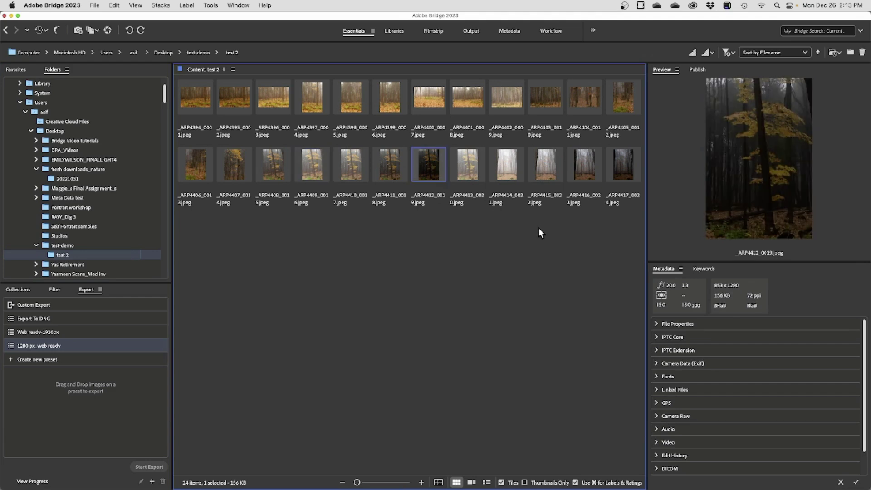
pyautogui.click(703, 268)
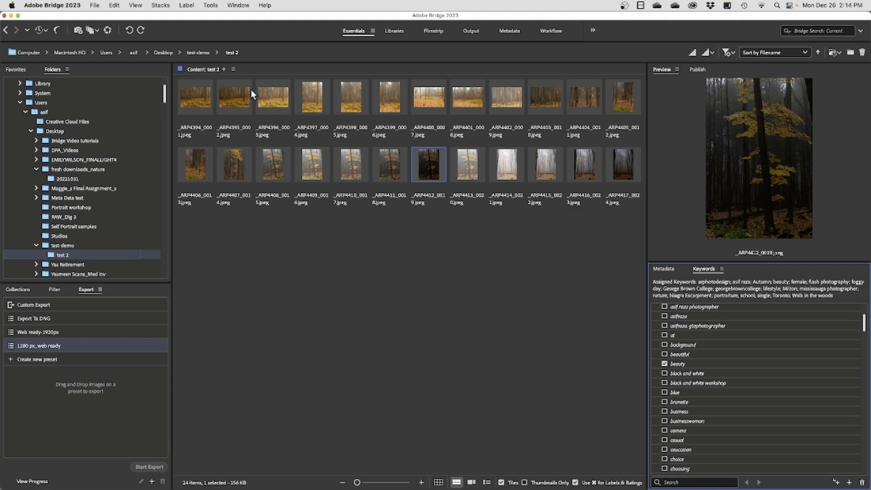
# Select all 24 exported JPEGs in test 2 and assign them the photographer keyword.
pyautogui.click(198, 89)
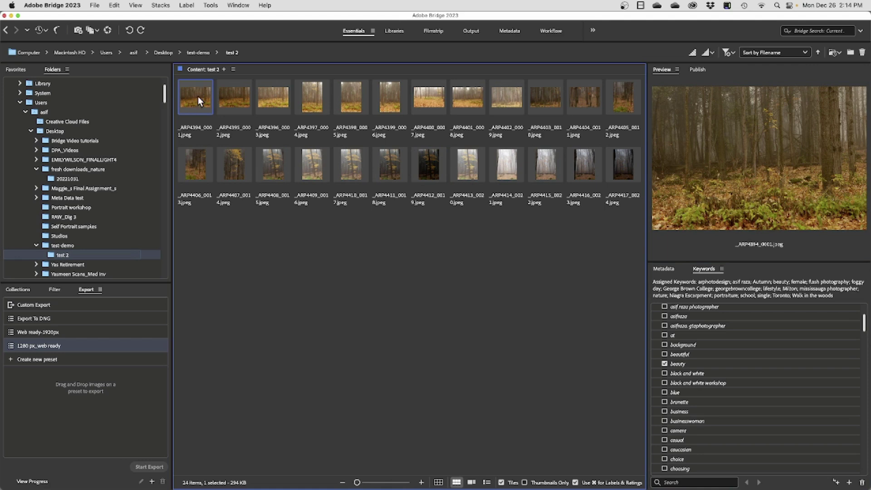
pyautogui.press('super+a')
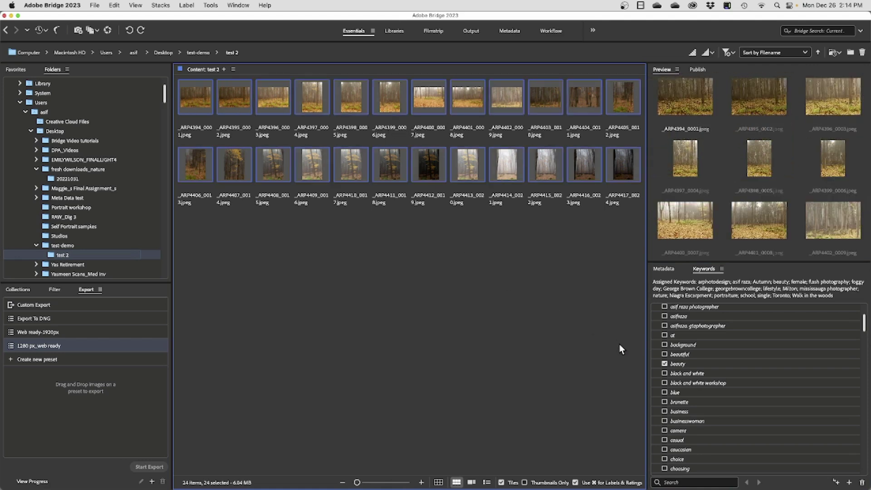
pyautogui.click(665, 325)
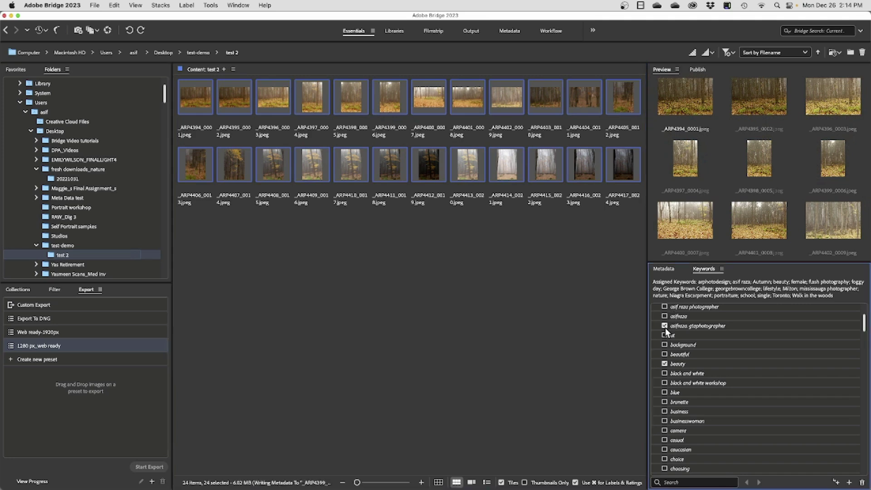